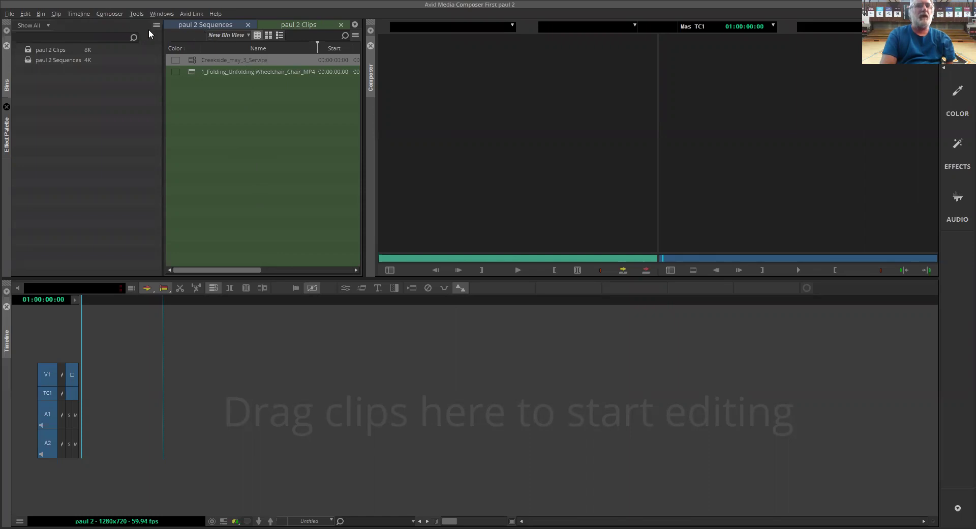
Step: Widen the bin's clip list and load the Creekside_may_3_Service clip into the source monitor
left_click_drag(163, 98, 94, 94)
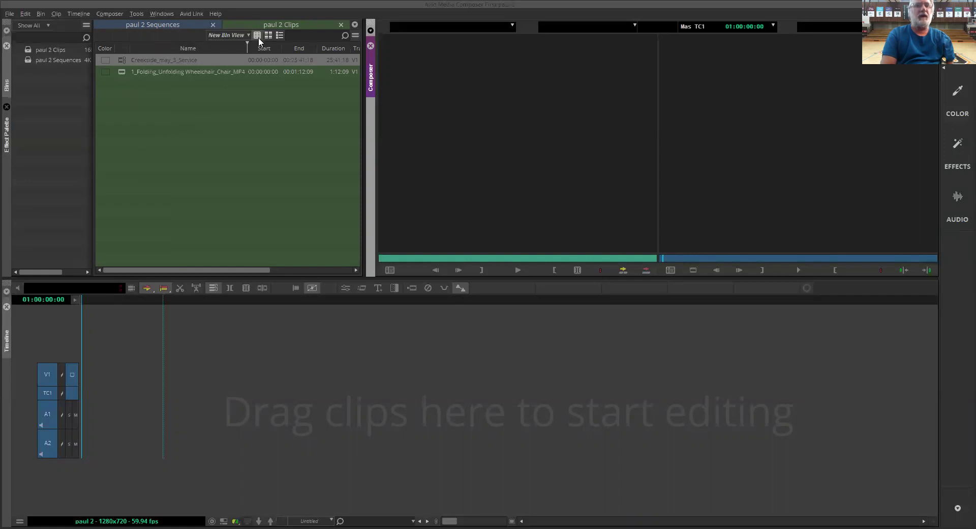
mouse_move(122, 62)
left_mouse_down()
mouse_move(483, 129)
mouse_move(254, 110)
mouse_move(128, 82)
mouse_move(458, 128)
mouse_move(120, 61)
left_mouse_up()
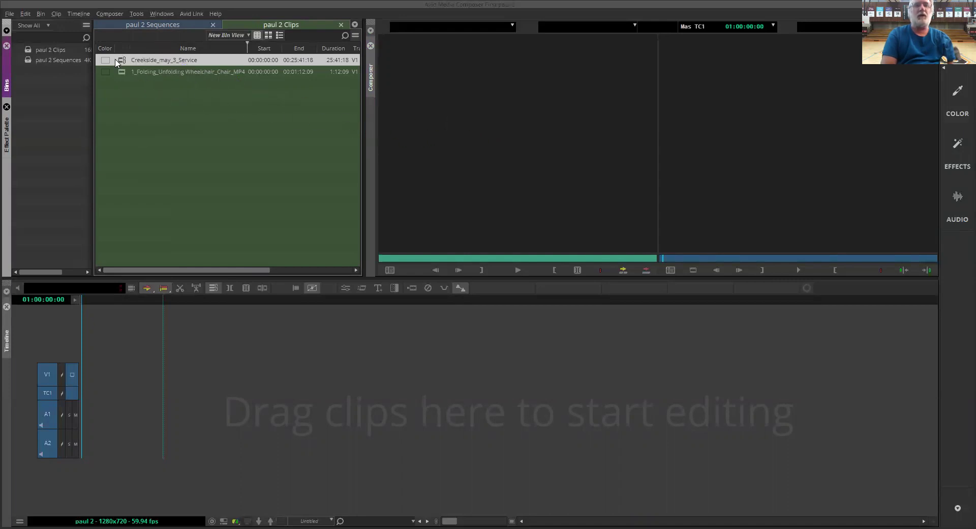
double_click(121, 61)
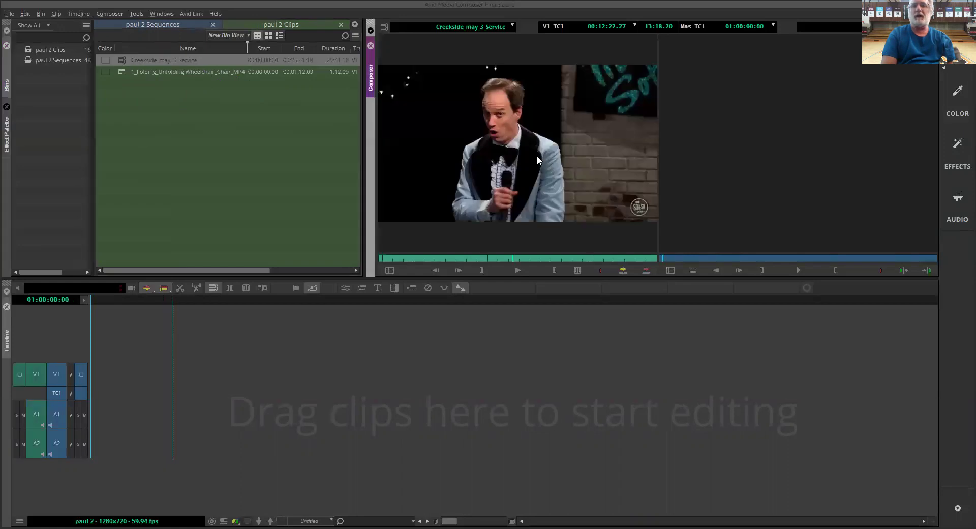
Step: Clear the source monitor and load Creekside_may_3_Service from the bin again
left_click(513, 28)
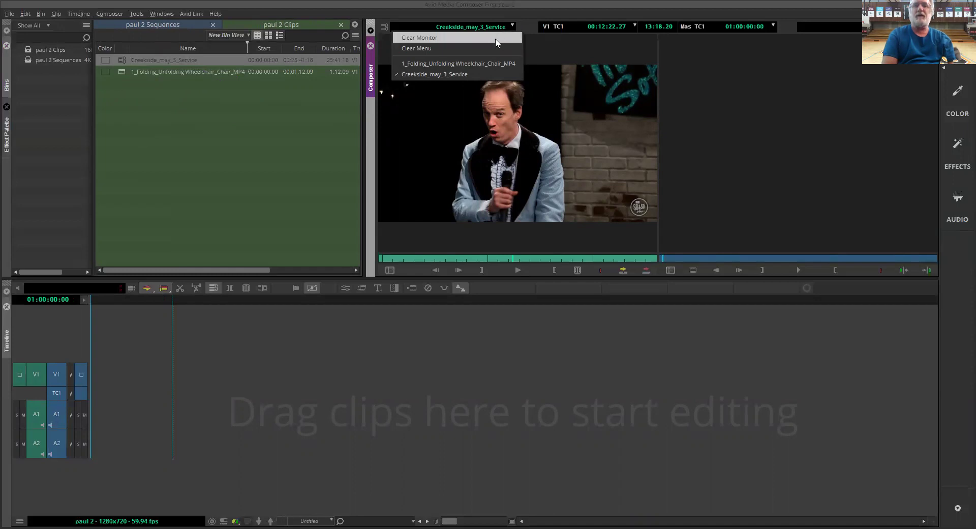
left_click(476, 38)
left_click_drag(117, 60, 494, 121)
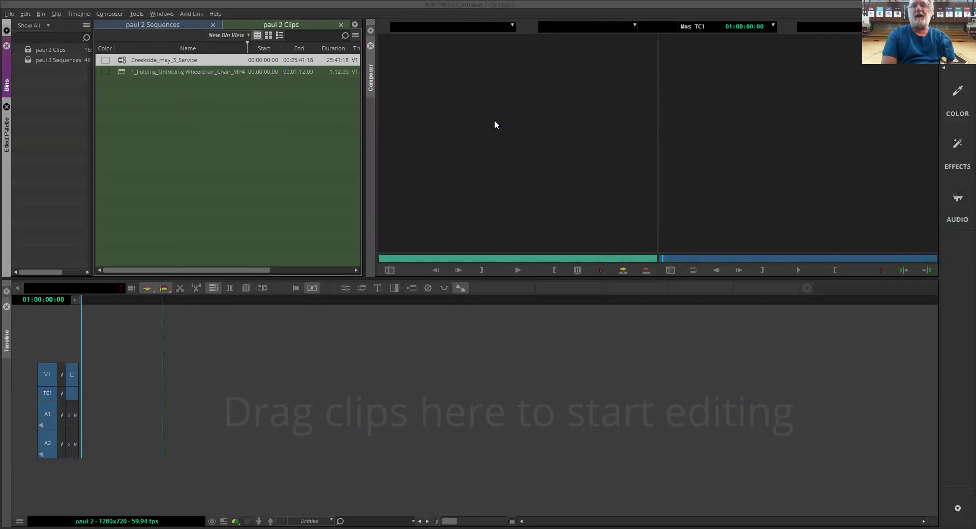
Step: Go to the start of the source clip and play its first few seconds
left_click_drag(409, 257, 380, 257)
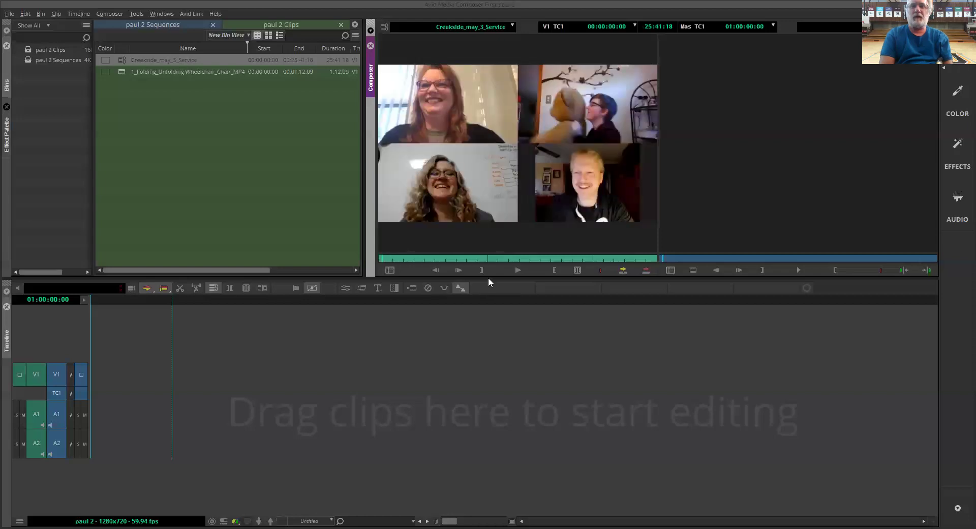
left_click(516, 271)
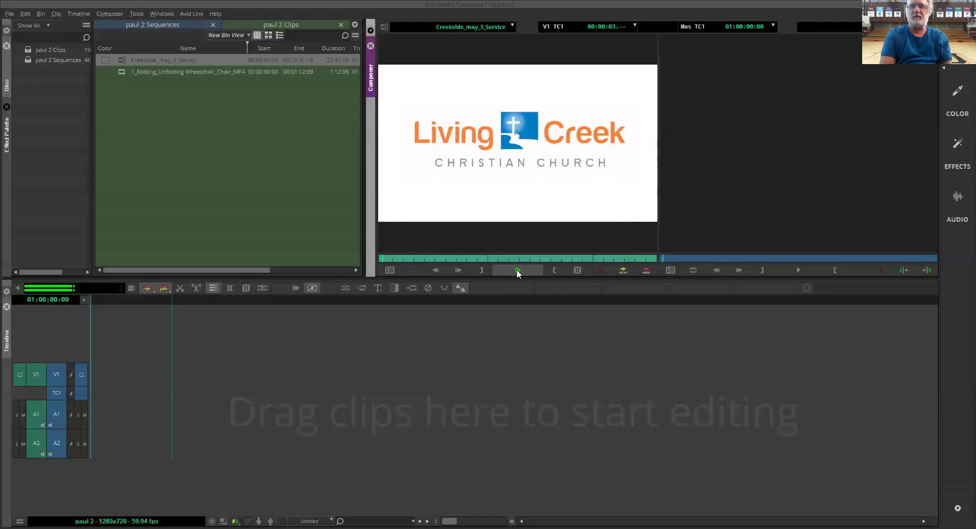
left_click(516, 270)
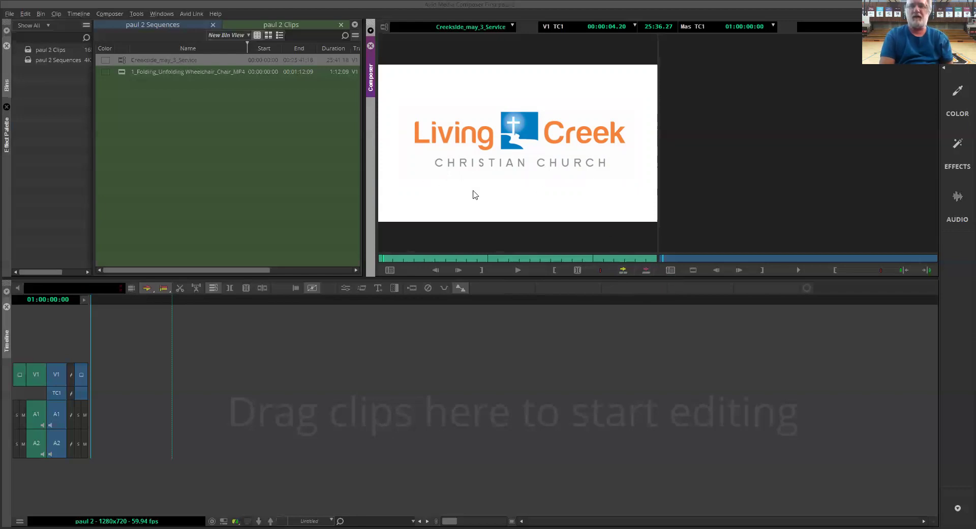
Step: Mark an IN point in the first quarter of the source clip and an OUT point at about 00:14:45:01
left_click(425, 257)
left_click(483, 271)
left_click(538, 257)
left_click(556, 270)
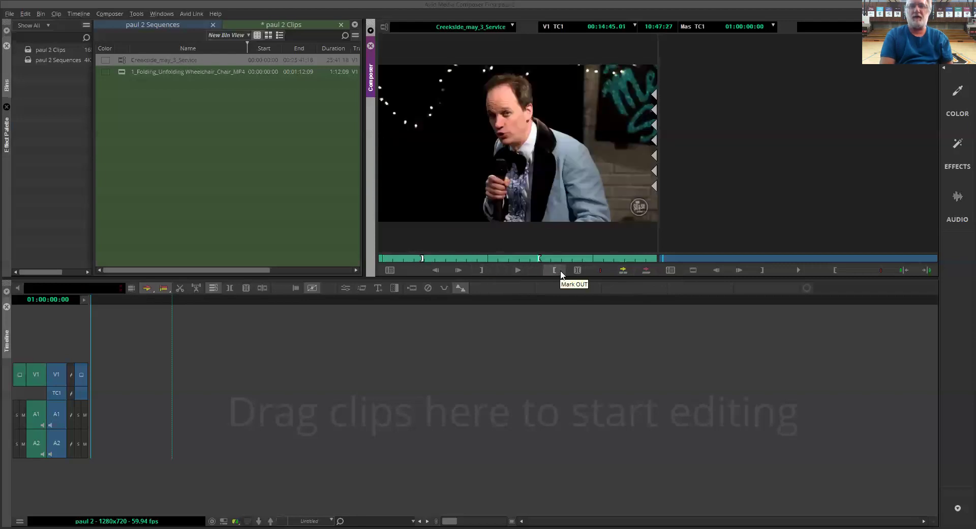
Step: Try an overwrite edit of the marked source section into the empty timeline, scrub through it, and undo the edit
left_click(647, 269)
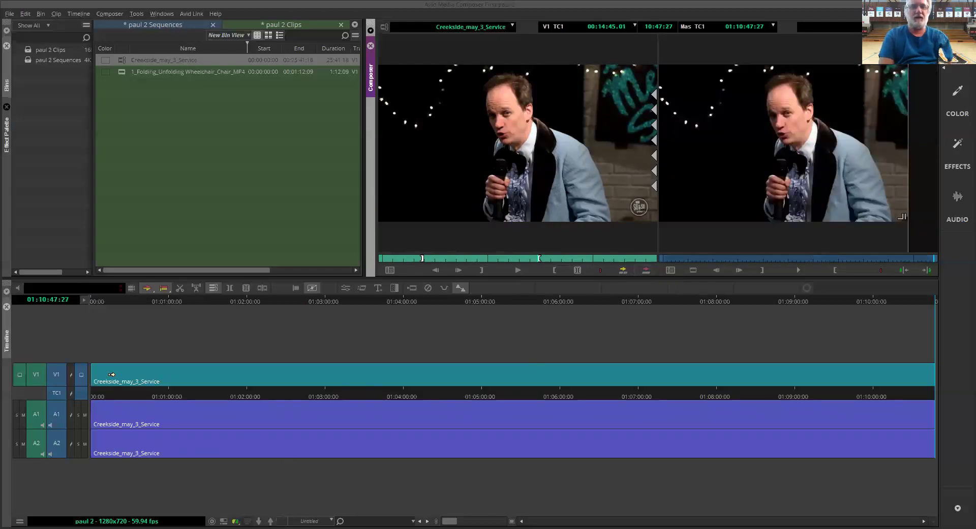
left_click_drag(104, 298, 267, 305)
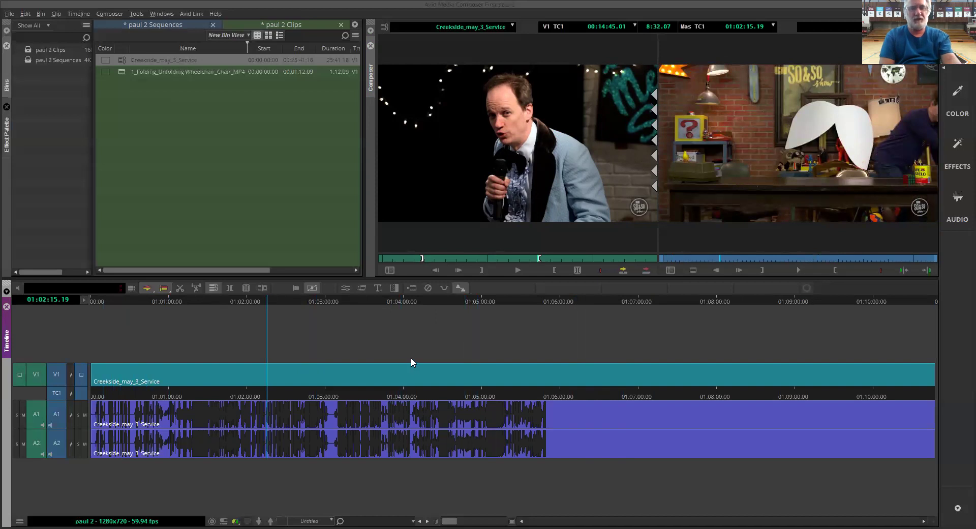
key("ctrl+shift+n")
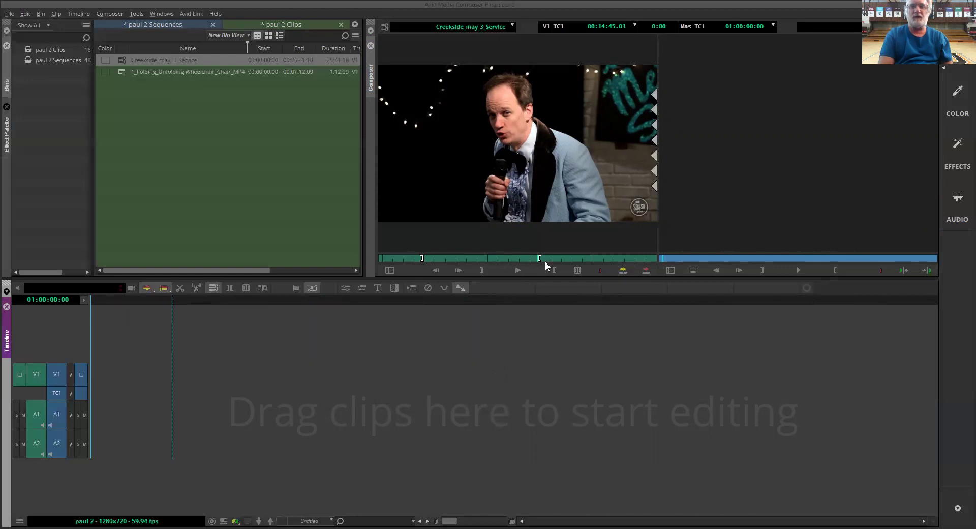
Step: Move the source OUT point to about 00:09:52:27 and splice the marked section into the empty timeline
left_click(486, 256)
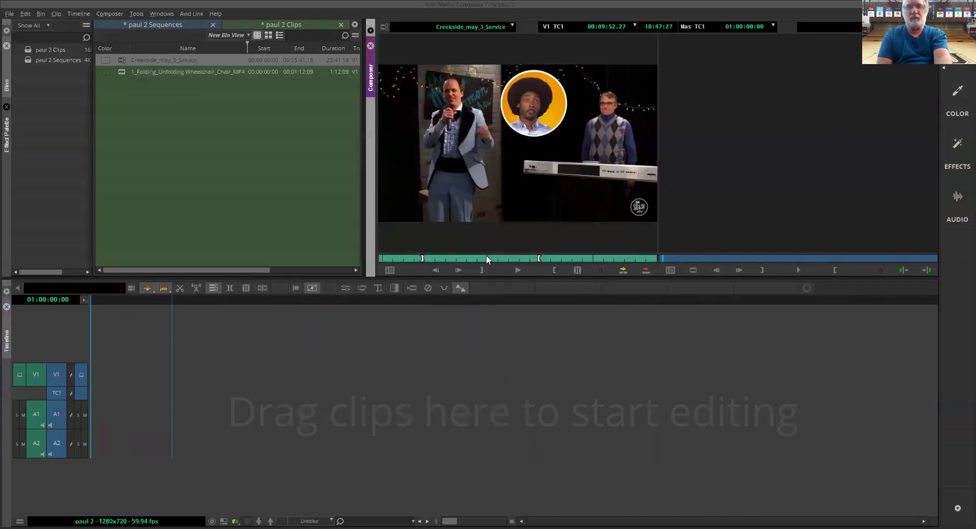
key("o")
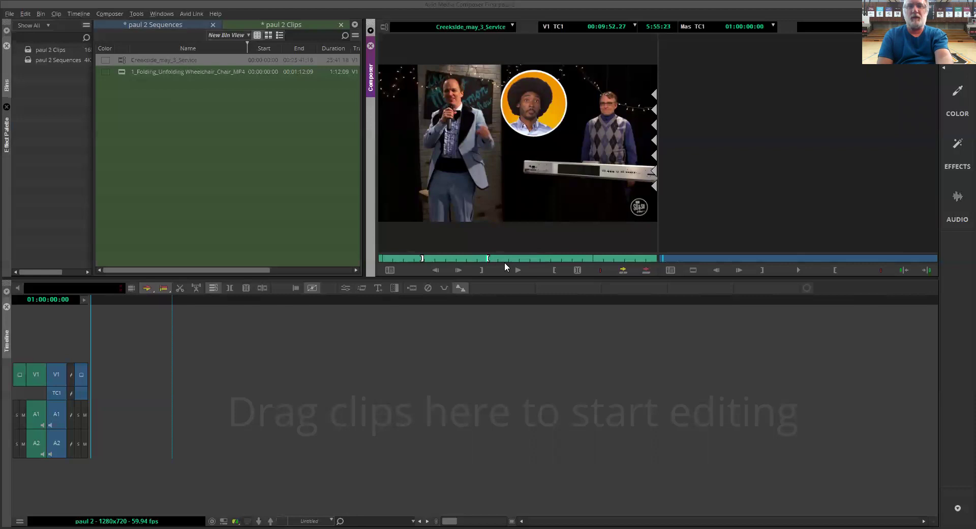
left_click(621, 274)
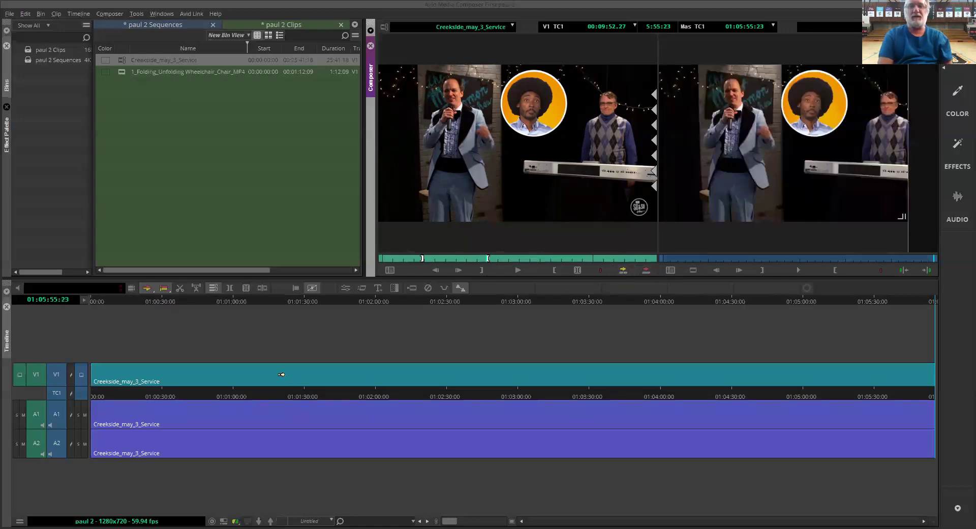
Step: Mark the source near the beginning of the clip at about 00:00:02:27 and splice footage into the sequence at 01:02:14:26
left_click_drag(398, 301, 433, 318)
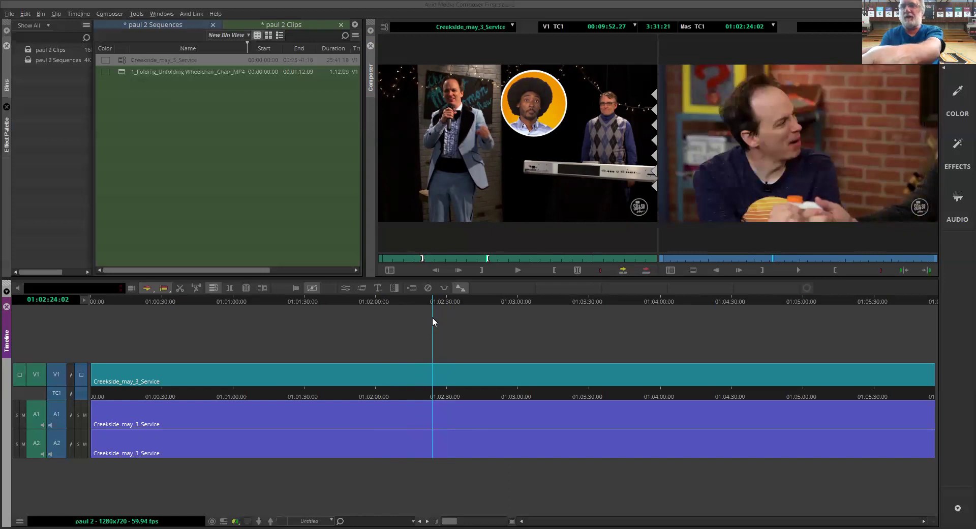
left_click_drag(432, 316, 410, 313)
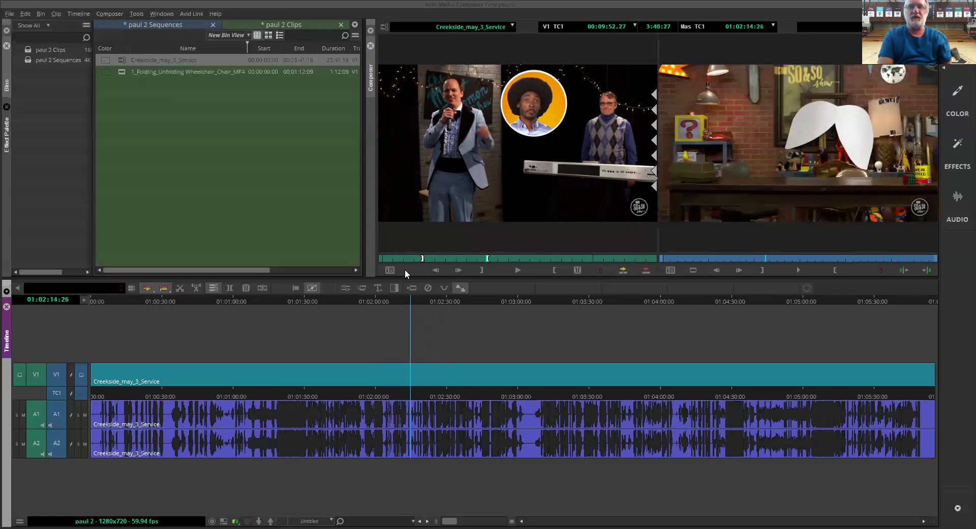
mouse_move(387, 257)
left_mouse_down()
mouse_move(379, 258)
mouse_move(390, 258)
left_mouse_up()
left_click_drag(391, 261, 382, 259)
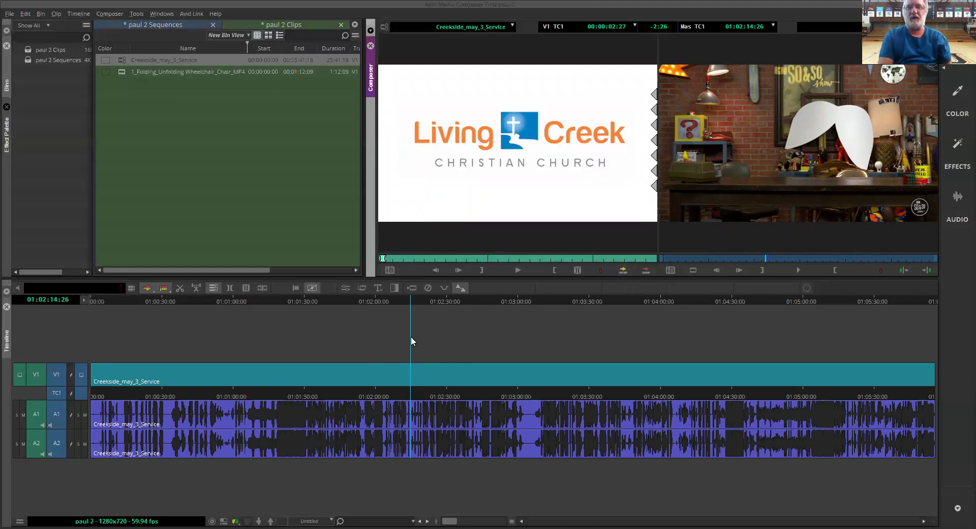
left_click(625, 273)
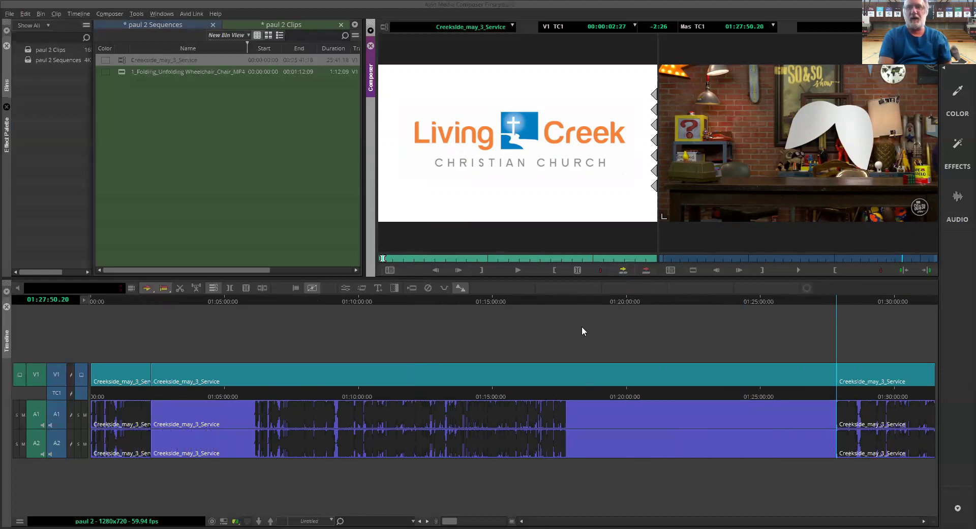
left_click_drag(826, 305, 857, 377)
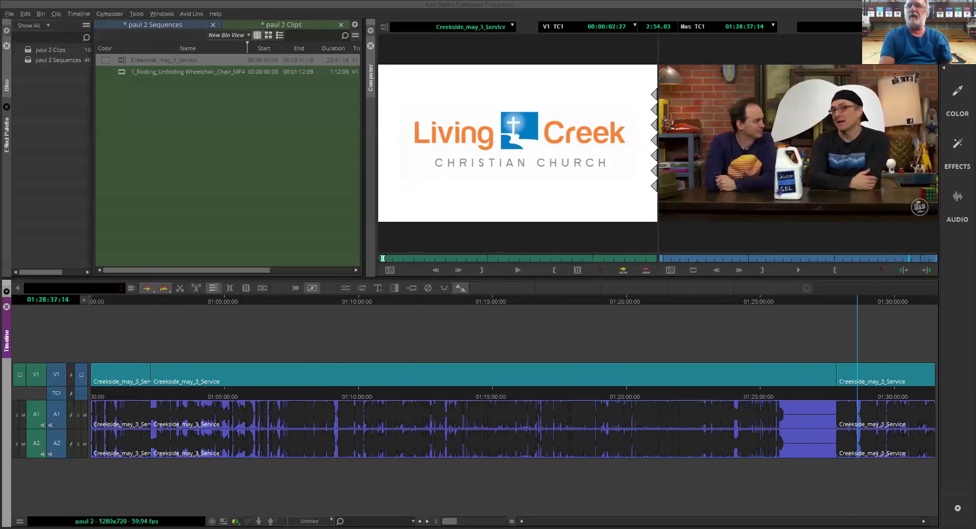
Step: Clear the sequence from the record monitor and show the contents of the sequences bin
left_click(905, 27)
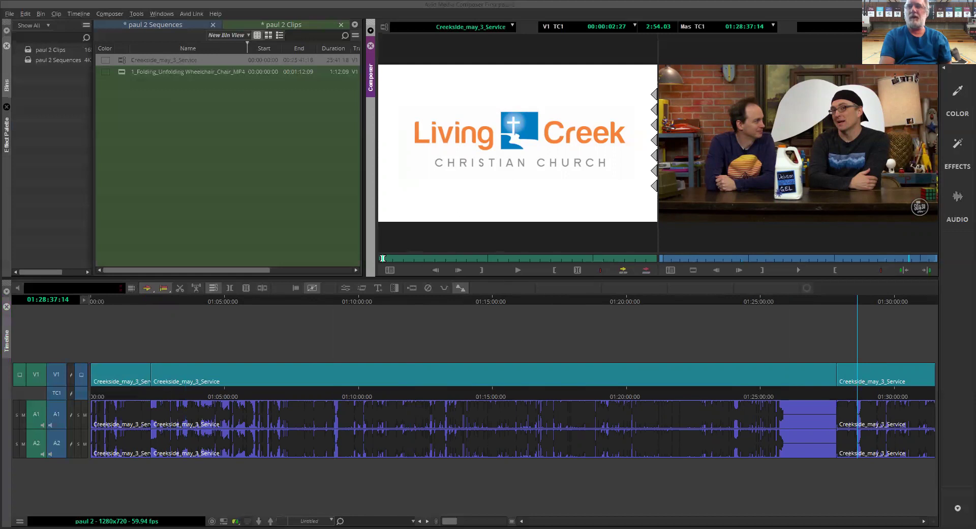
left_click(906, 68)
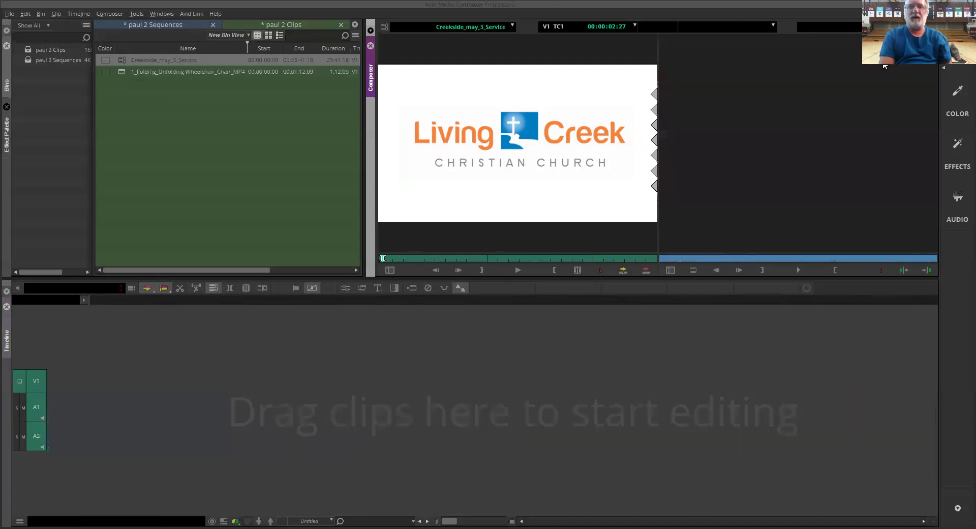
left_click(139, 25)
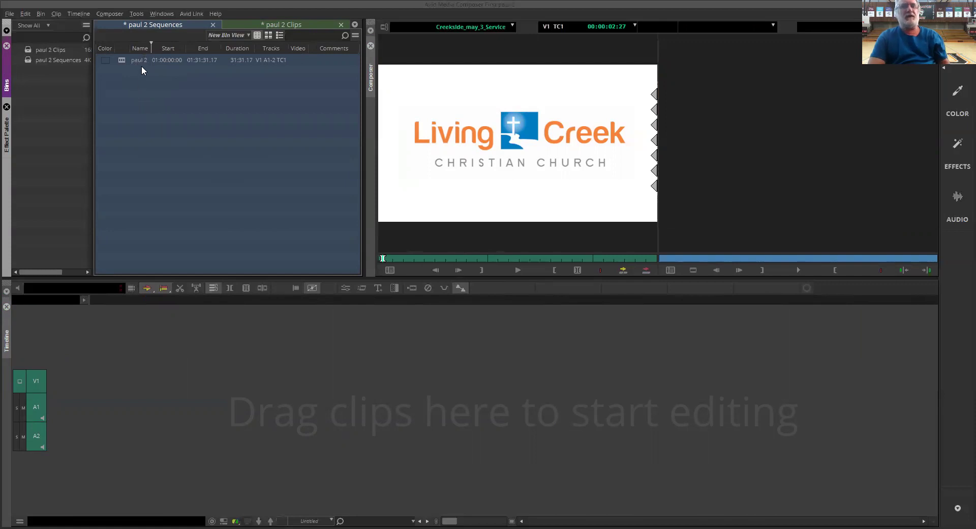
Step: Mark the source from about 00:05:32:18 to 00:16:17:18 and overwrite that section into the empty timeline as a new sequence
left_click(439, 258)
left_click_drag(438, 258, 440, 258)
key("o")
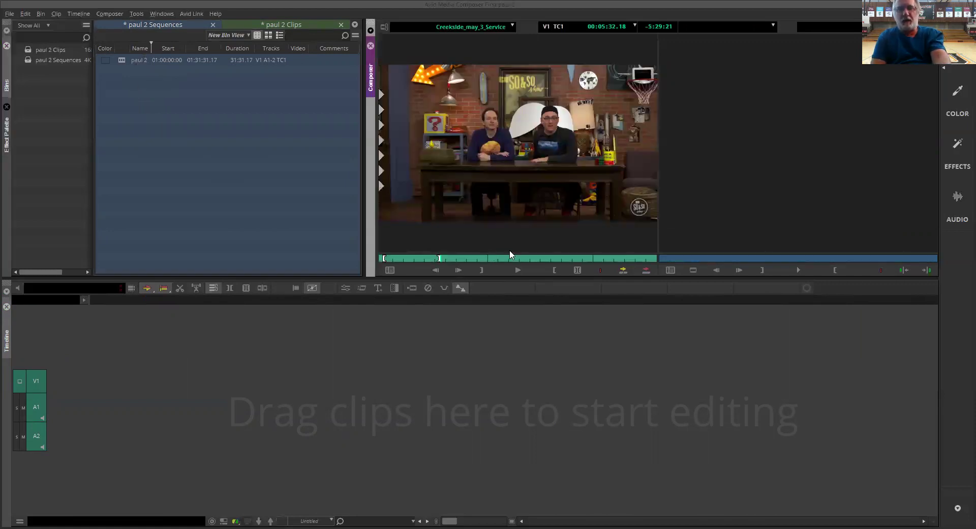
left_click(556, 260)
key("i")
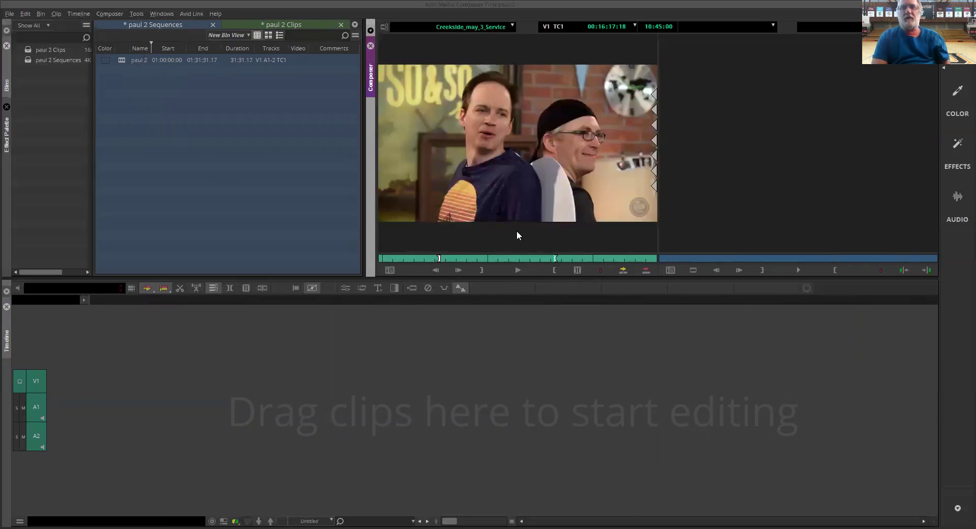
left_click(645, 271)
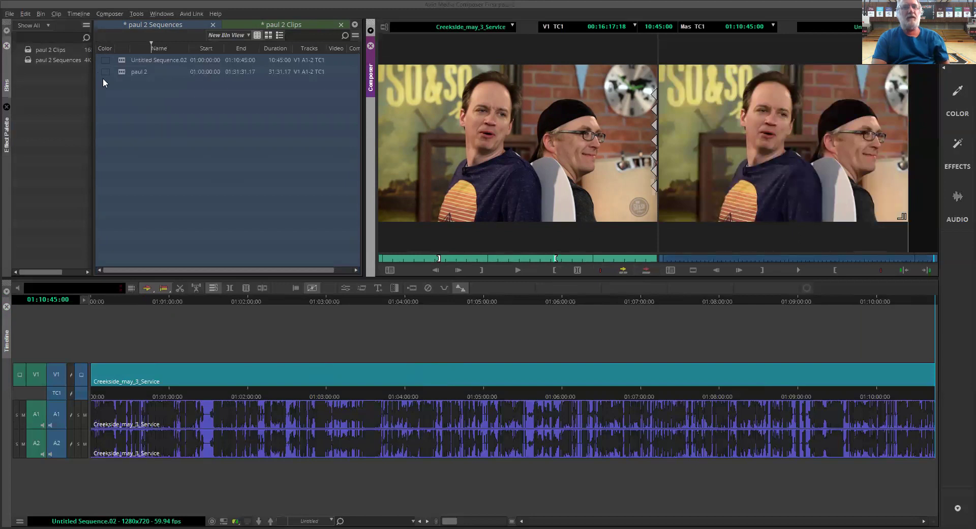
Step: Rename the new untitled sequence in the bin as seq 1
left_click(165, 59)
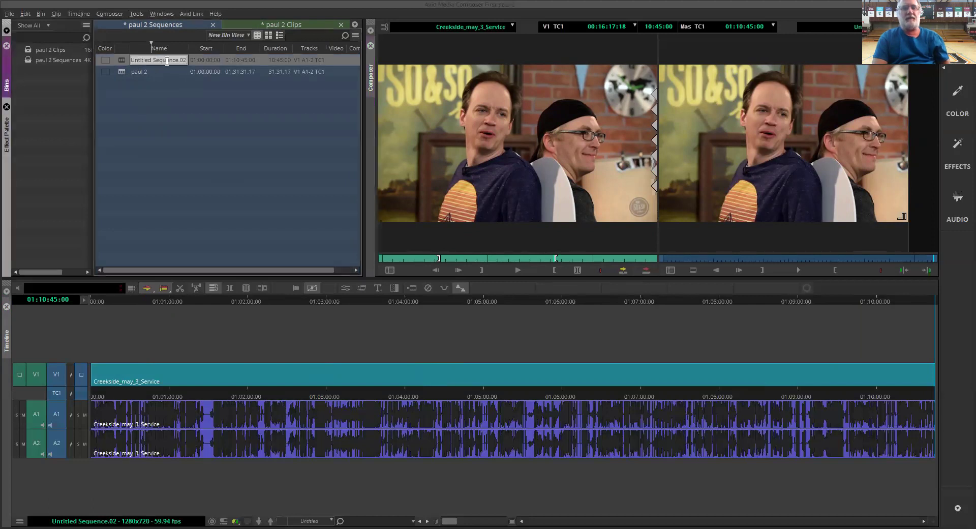
type("seq 1")
key("BackSpace")
key("BackSpace")
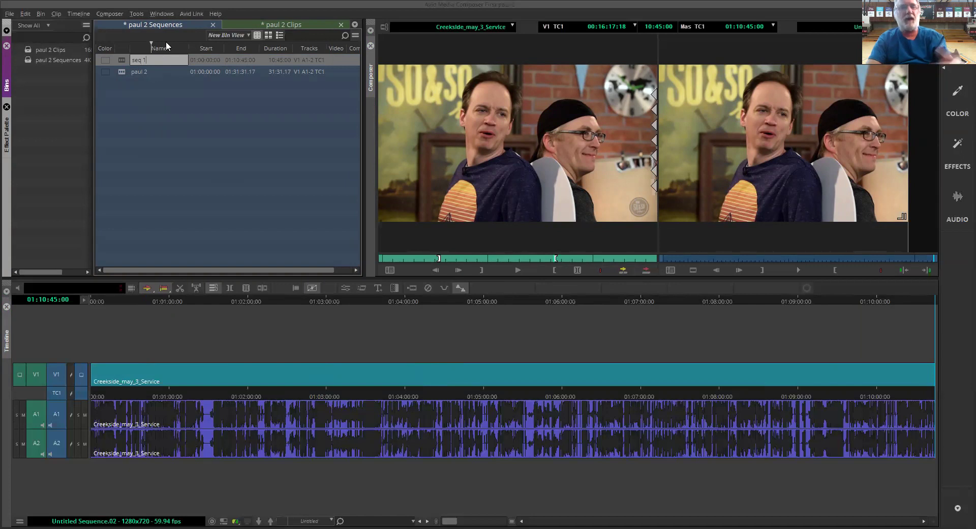
key("Return")
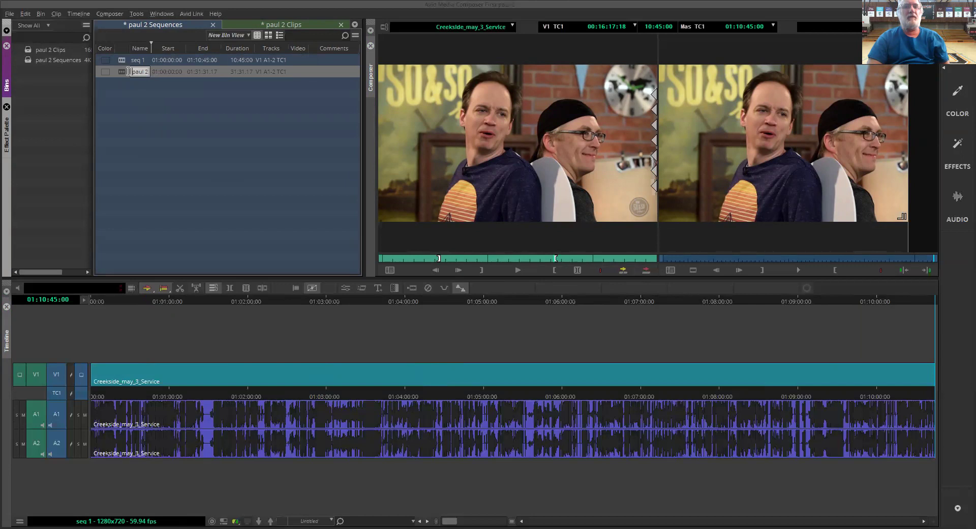
key("Return")
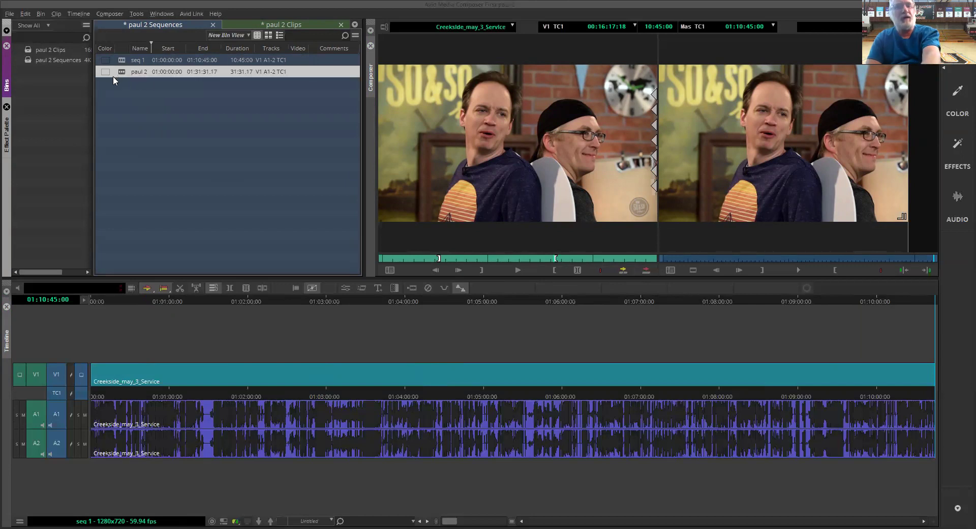
key("Delete")
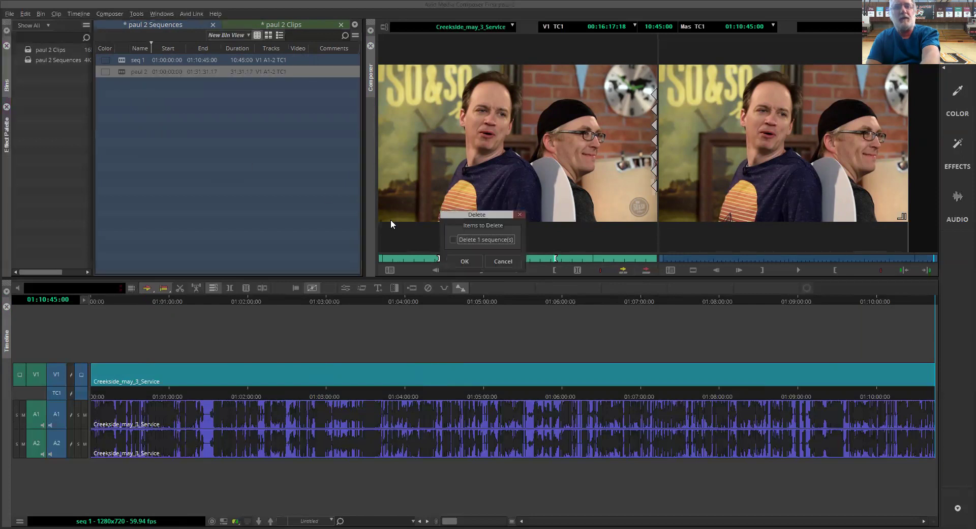
left_click(453, 239)
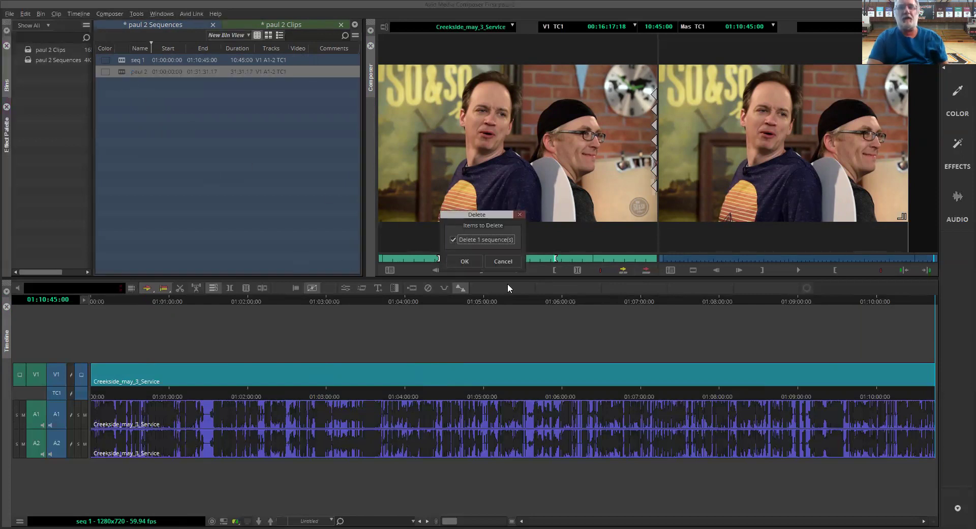
left_click(508, 264)
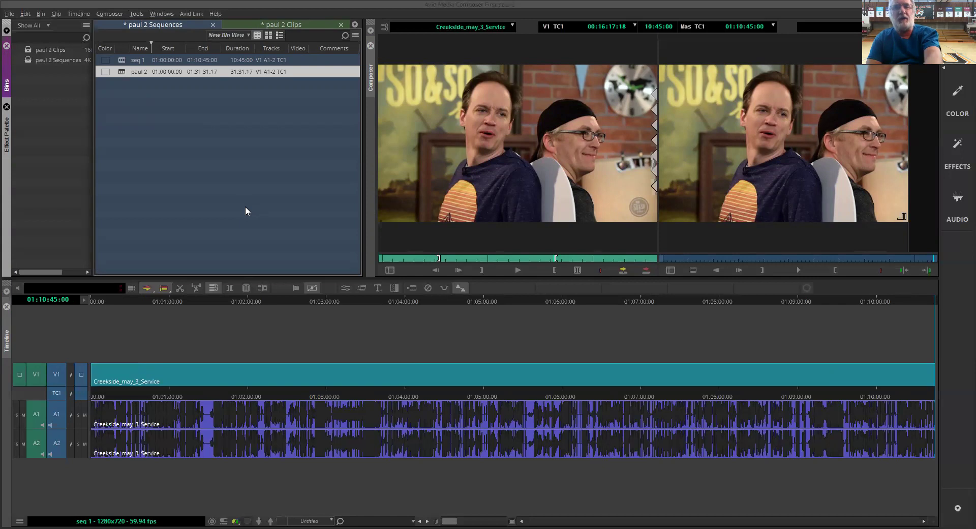
Step: Delete the older sequence listed below seq 1 from the sequences bin
key("Delete")
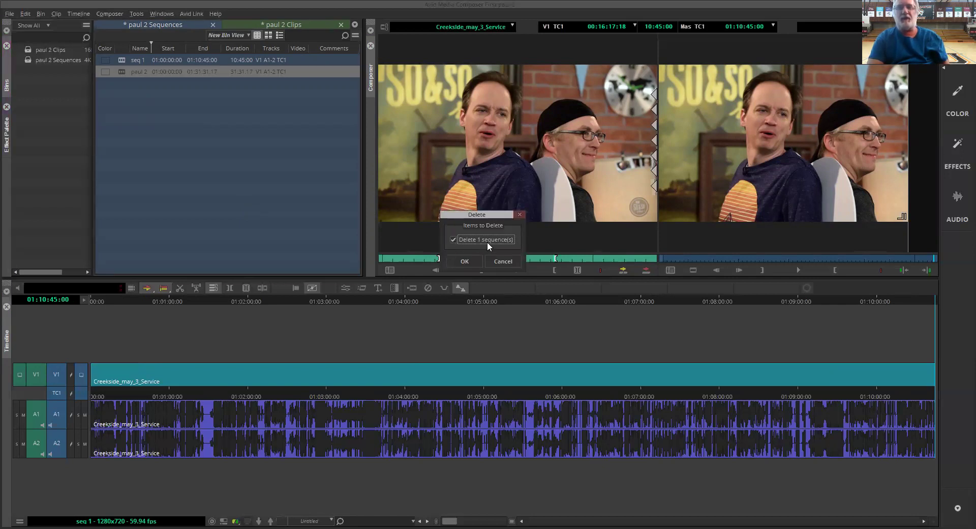
left_click(462, 262)
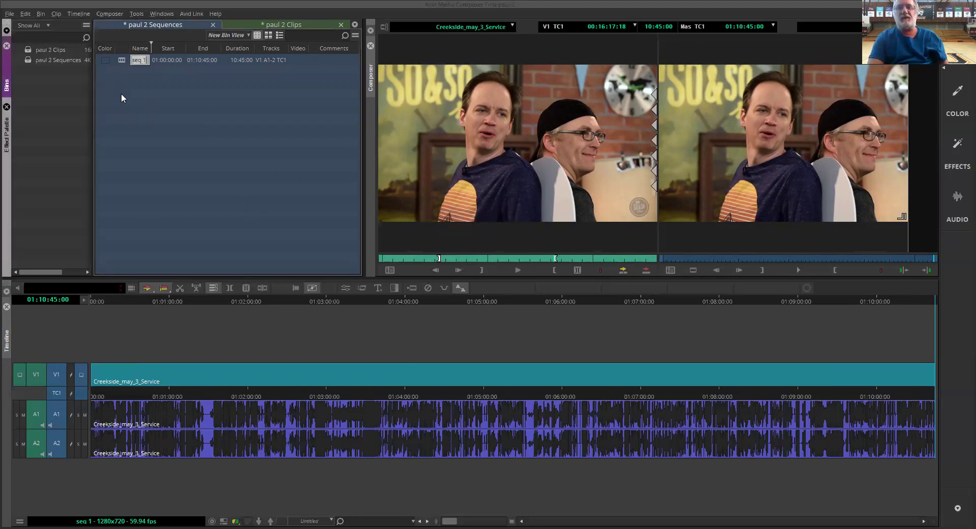
Step: Show the contents of the clips bin and clear the sequence from the record monitor
left_click(288, 24)
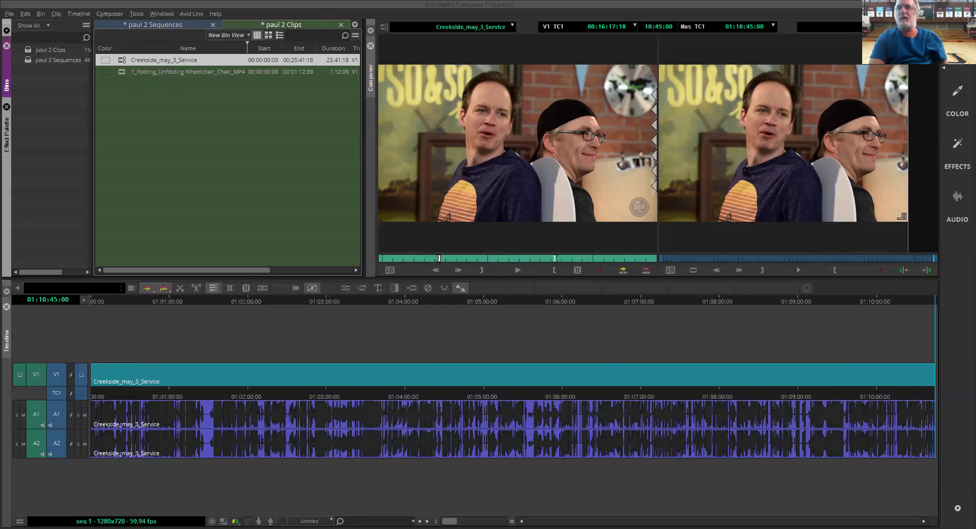
left_click(900, 27)
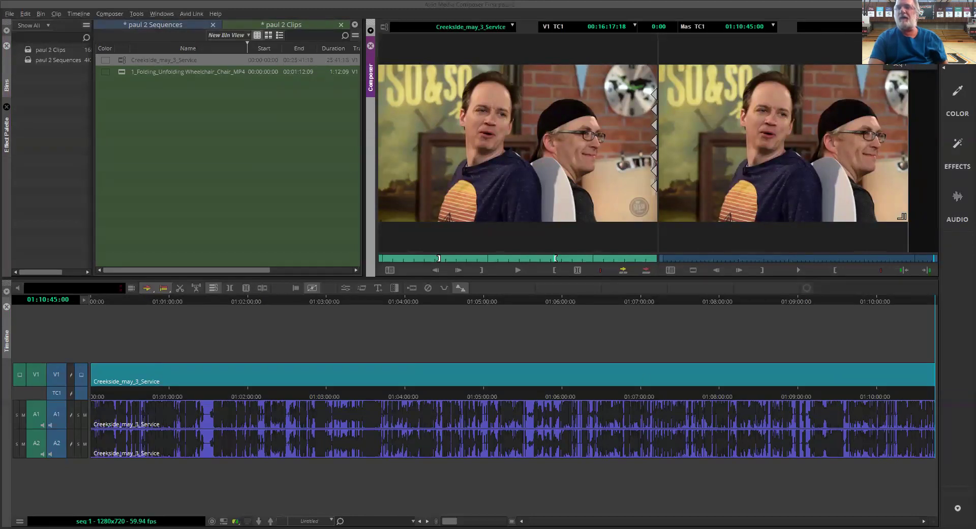
left_click(907, 43)
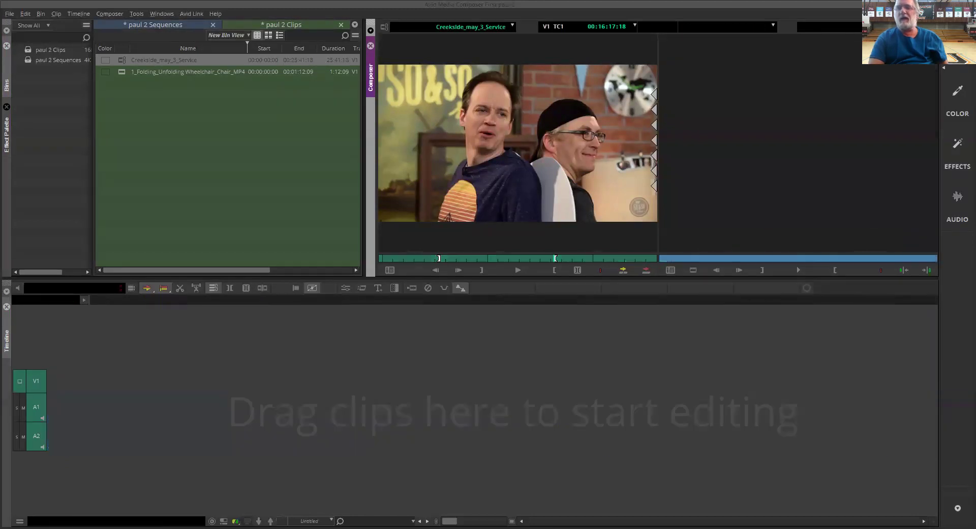
Step: Scrub through the opening of the Creekside_may_3_Service source clip to examine the change from the title graphics to the four-person call
left_click_drag(394, 258, 370, 257)
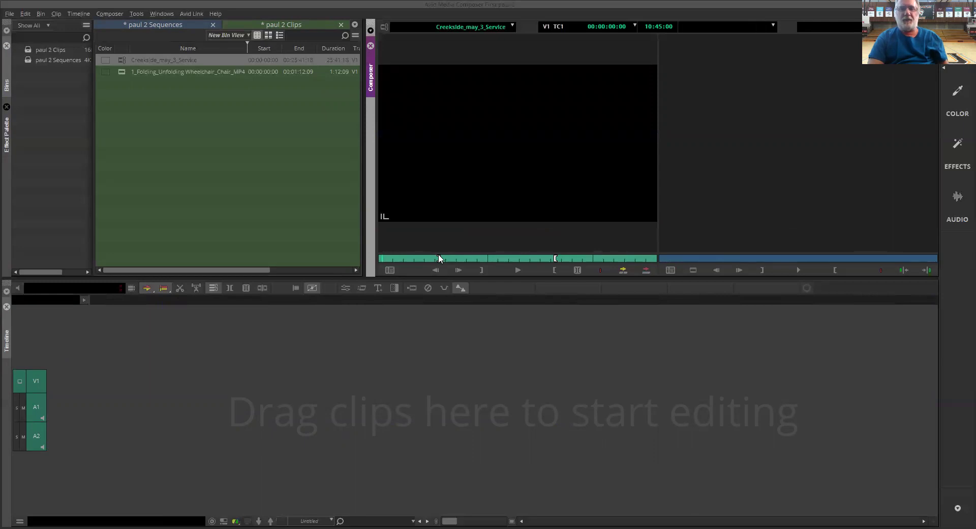
key("o")
mouse_move(381, 257)
left_mouse_down()
mouse_move(618, 261)
mouse_move(388, 262)
left_mouse_up()
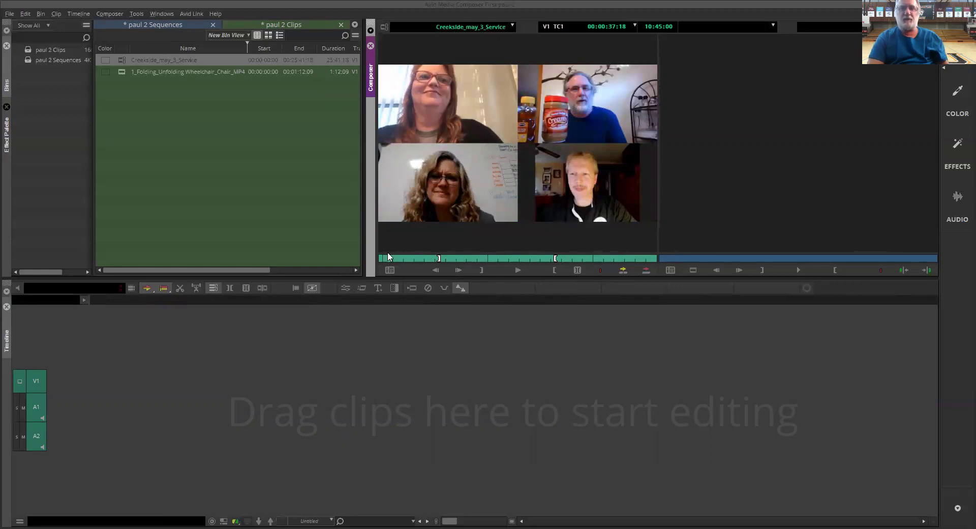
left_click_drag(390, 255, 385, 258)
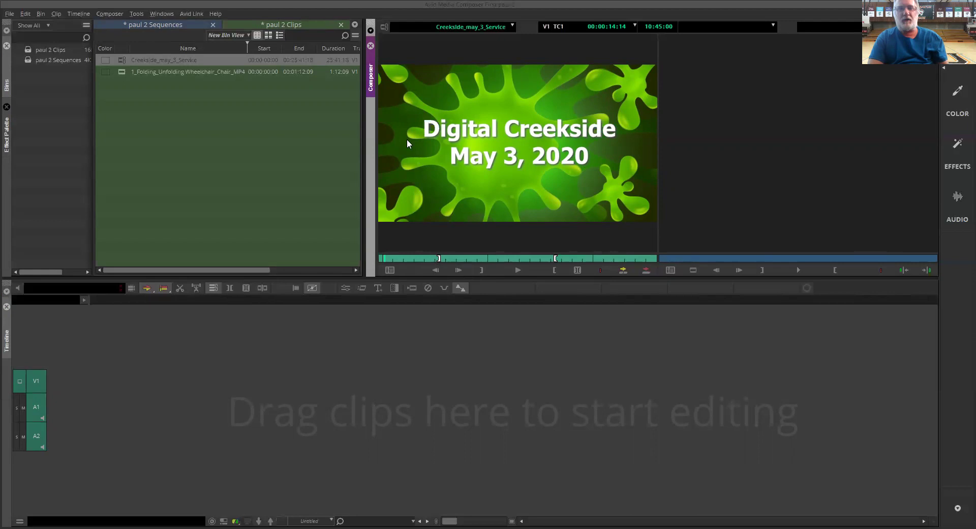
left_click(385, 256)
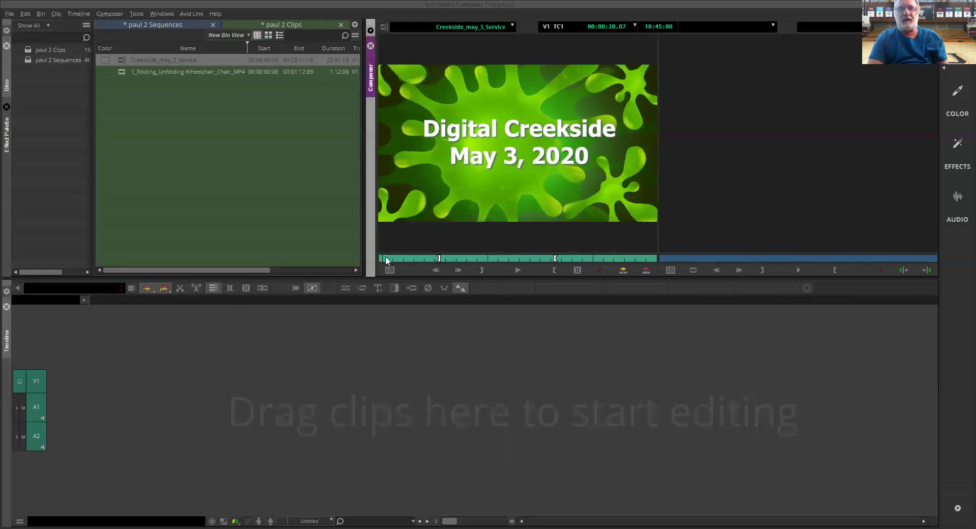
left_click_drag(386, 255, 384, 257)
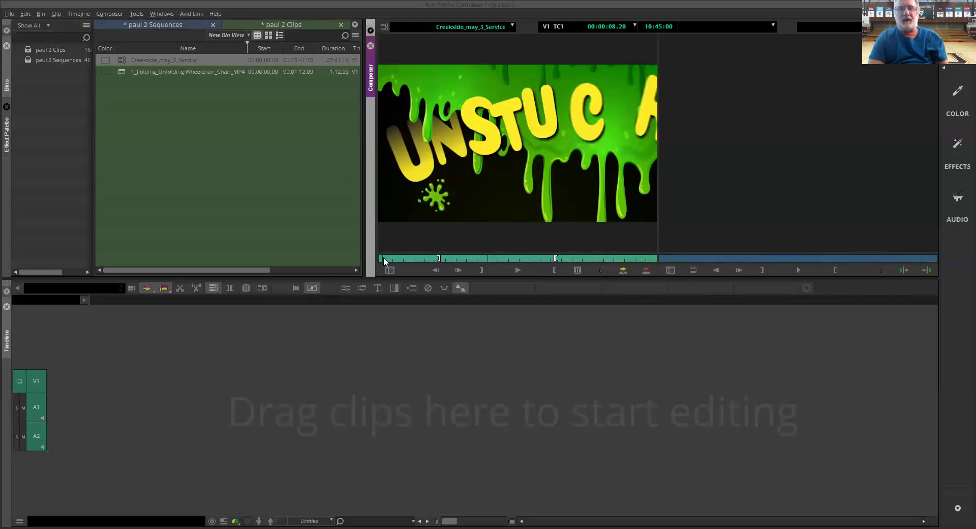
left_click_drag(383, 257, 384, 257)
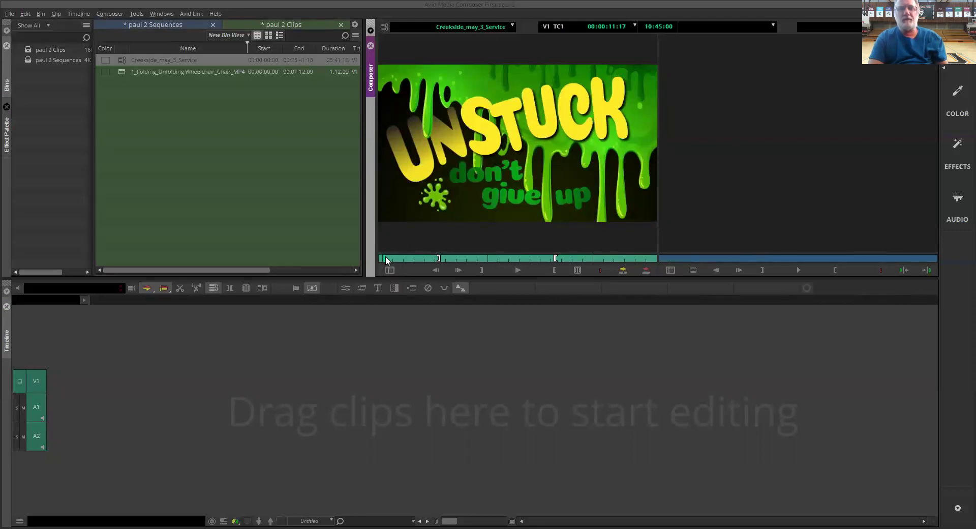
left_click_drag(384, 259, 386, 258)
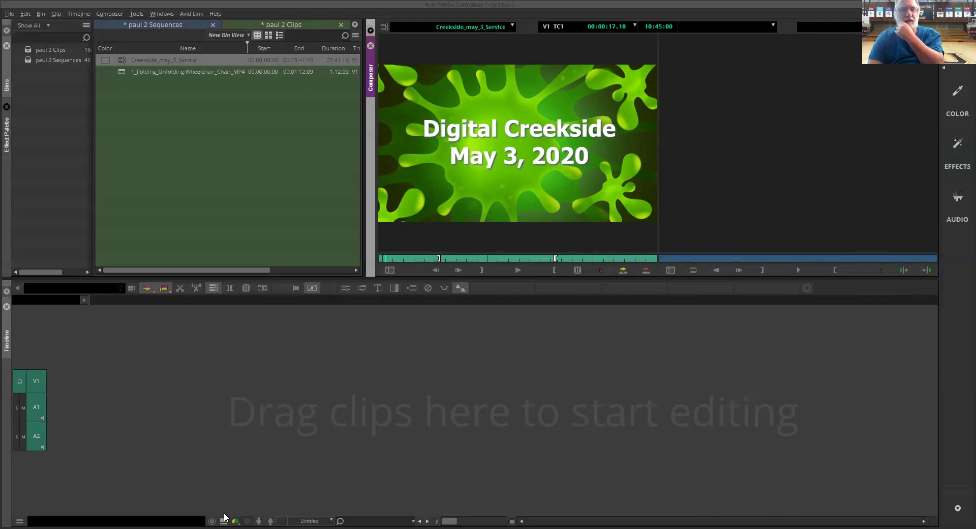
Step: Display the source clip in the timeline and scrub its opening around the change from the title card to the call
left_click(224, 515)
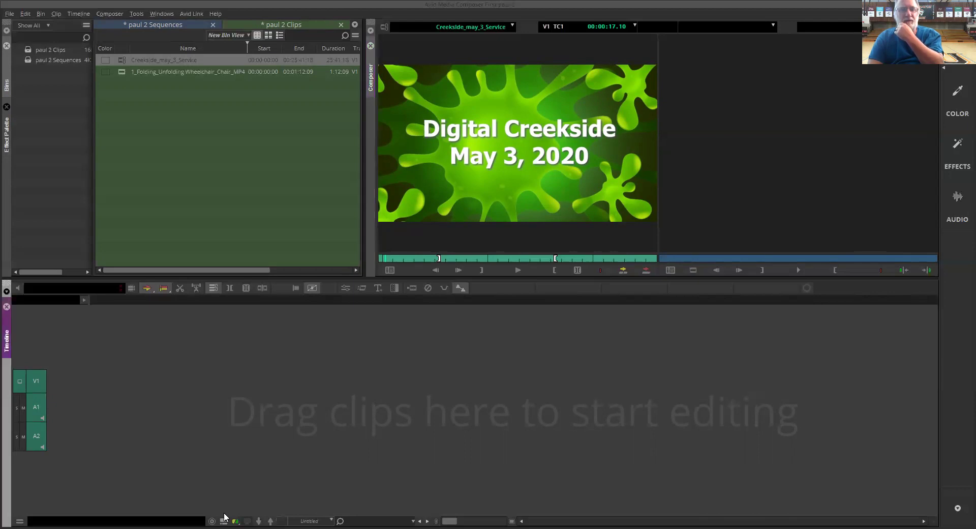
left_click(224, 515)
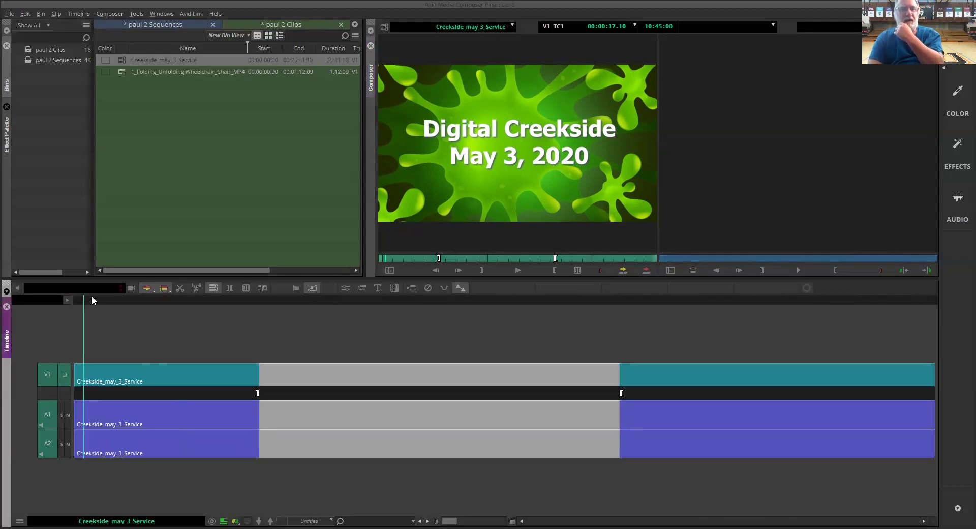
left_click_drag(92, 298, 144, 334)
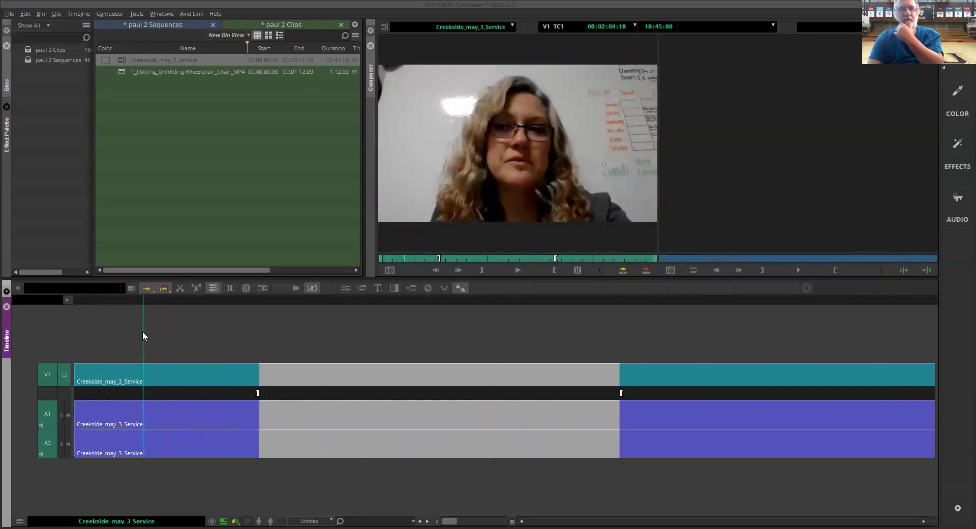
left_click(113, 381)
left_click_drag(113, 382, 83, 365)
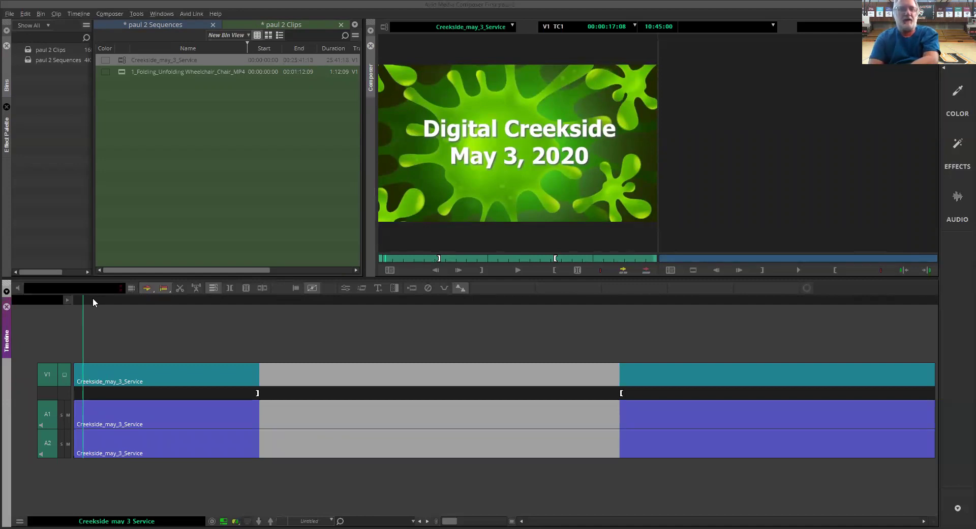
mouse_move(83, 300)
left_mouse_down()
mouse_move(74, 301)
mouse_move(83, 301)
left_mouse_up()
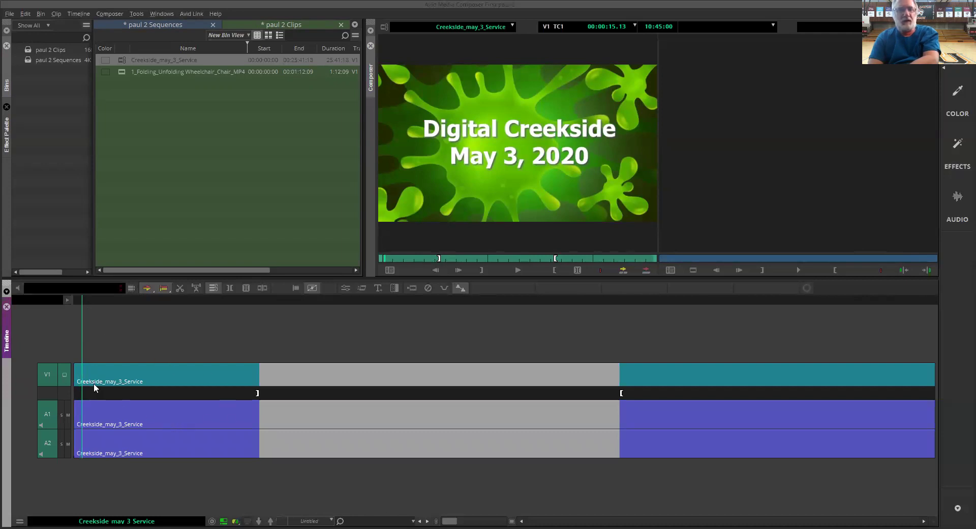
left_click_drag(81, 379, 88, 378)
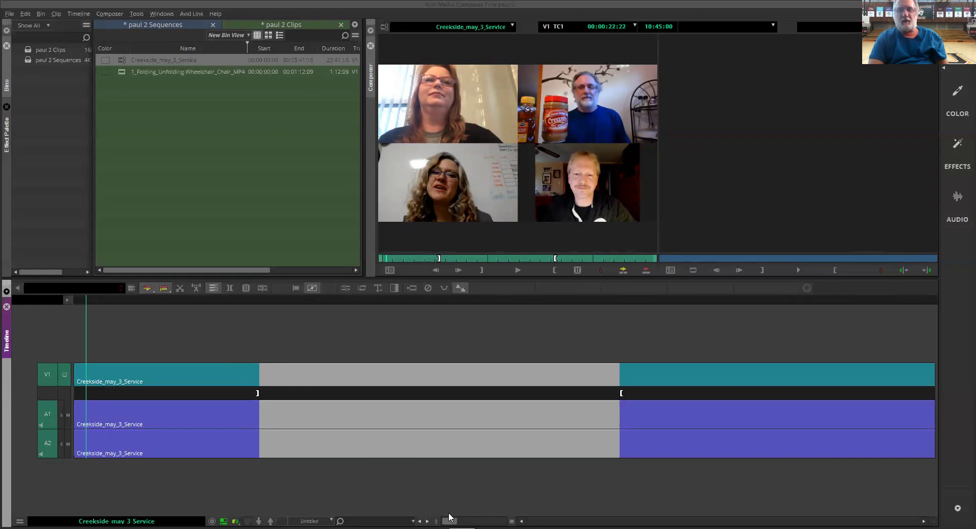
Step: Set the source clip's IN mark at 00:00:21:04, on the dark frame just before the four-person call fades in
left_click_drag(449, 517, 479, 517)
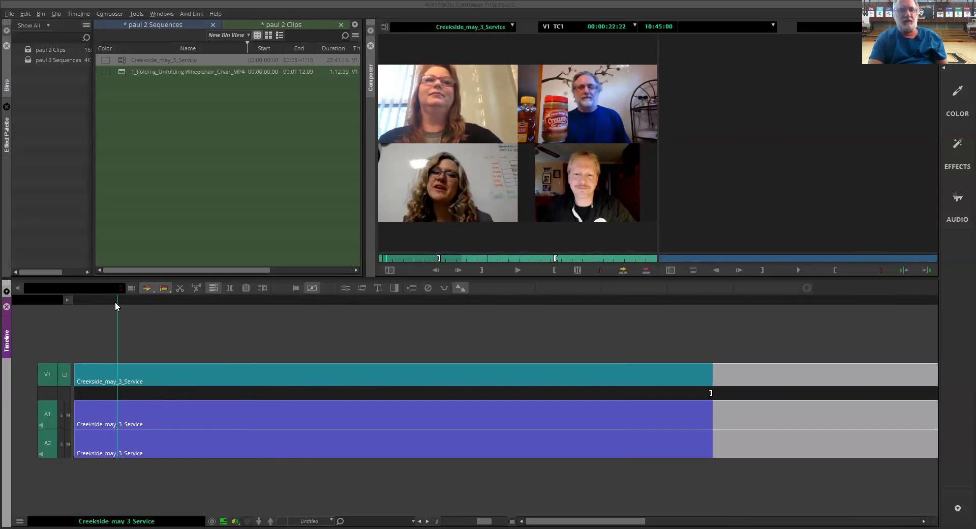
mouse_move(116, 303)
left_mouse_down()
mouse_move(129, 307)
mouse_move(106, 303)
mouse_move(115, 303)
left_mouse_up()
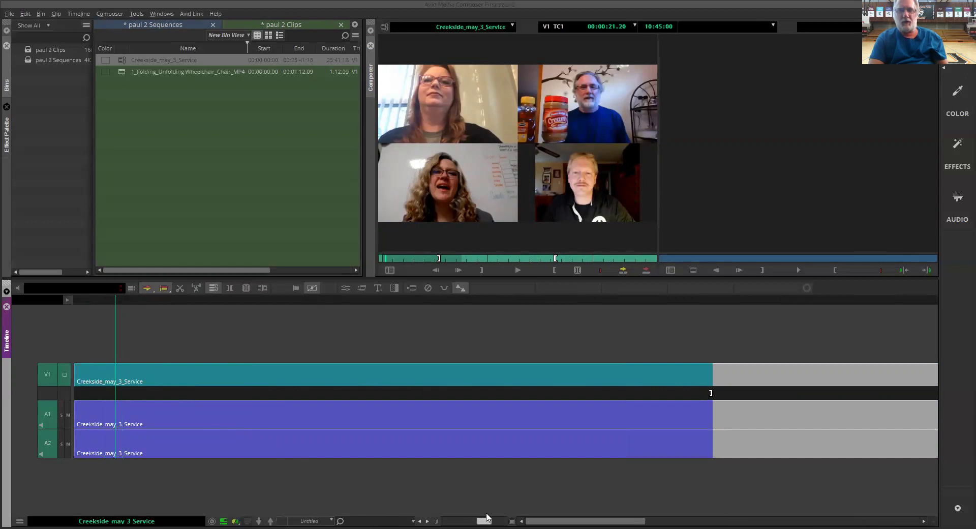
left_click_drag(487, 517, 495, 517)
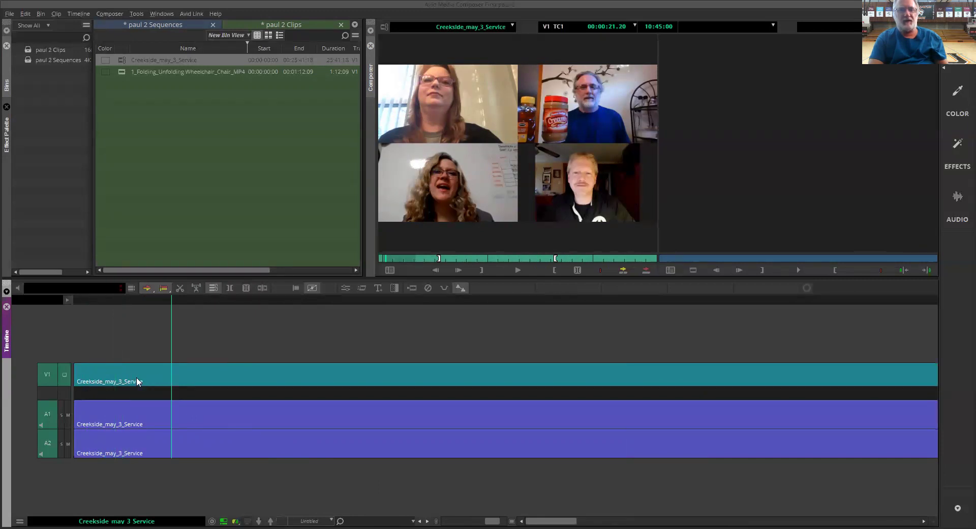
left_click_drag(492, 517, 497, 517)
left_click_drag(93, 384, 409, 377)
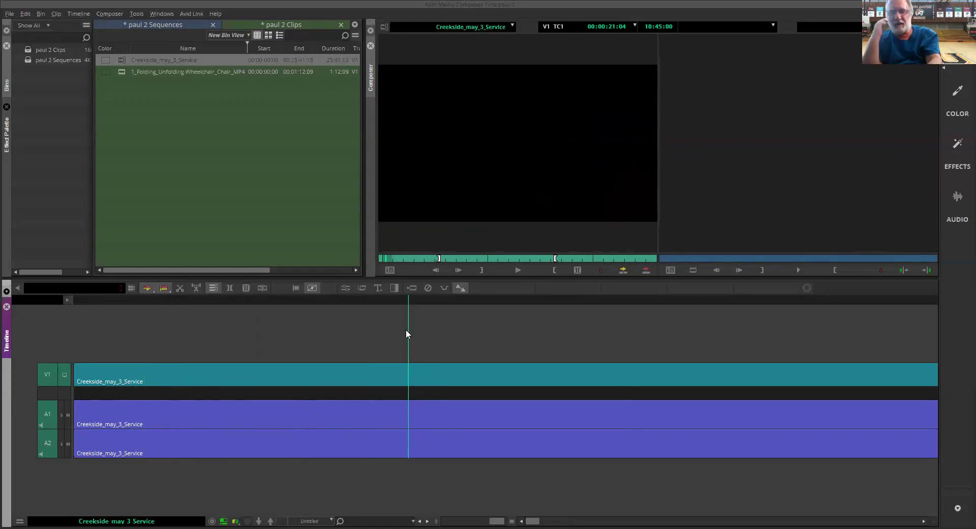
key("space")
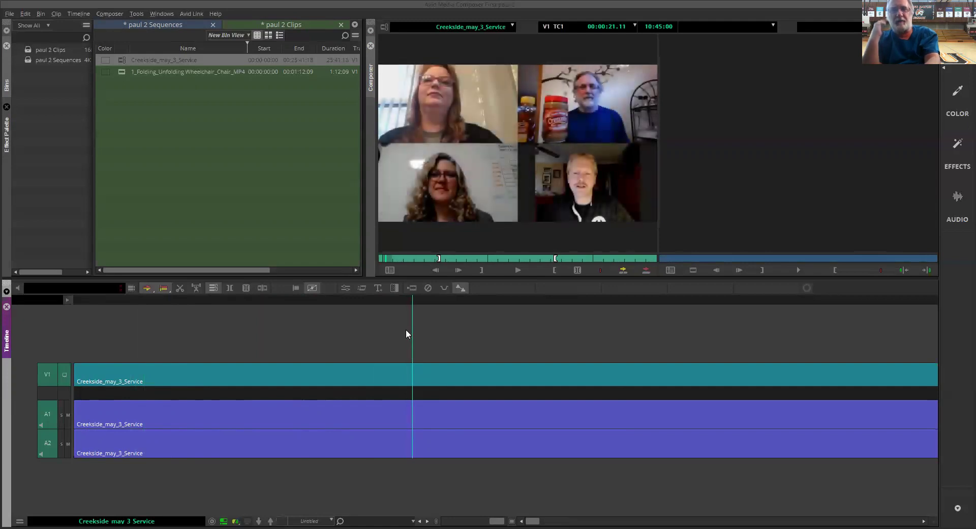
key("j")
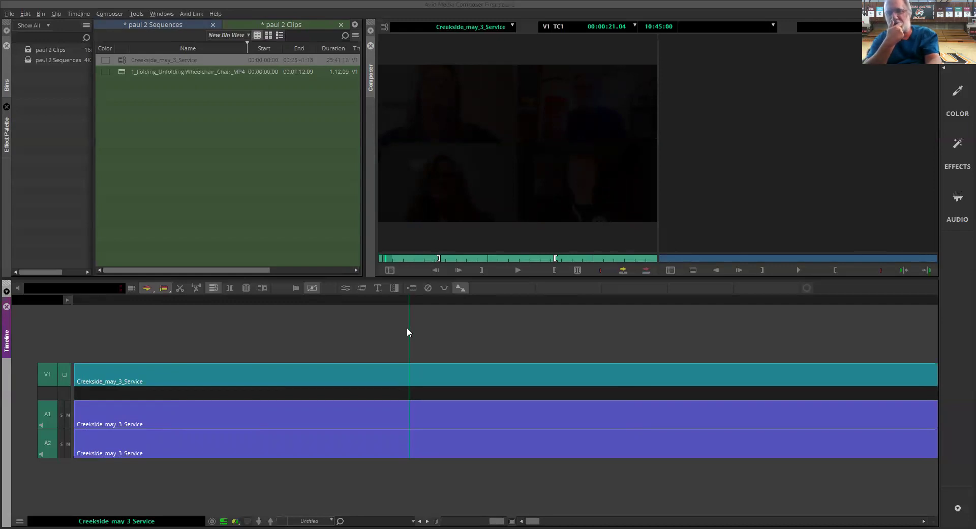
left_click(481, 275)
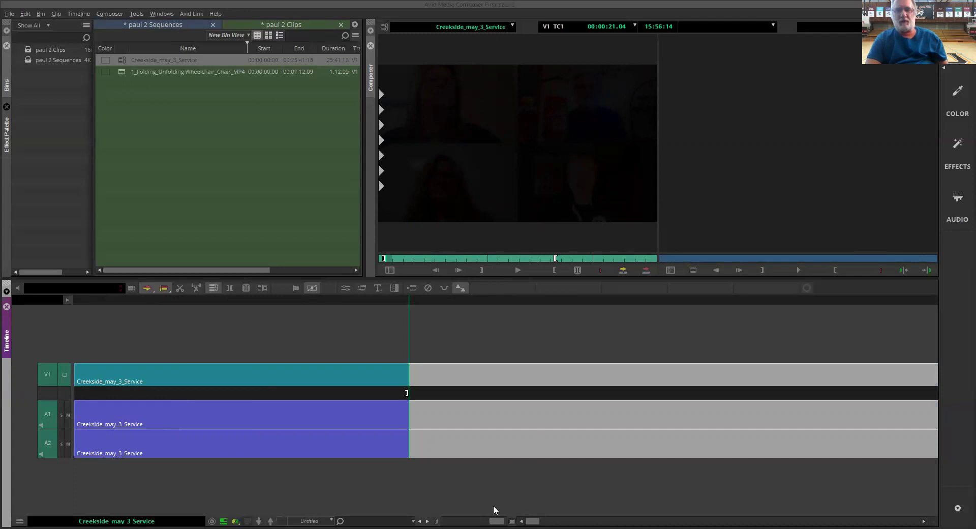
Step: Set the source clip's OUT mark at 00:03:57:03, on the black frame just after the four-person call
left_click_drag(495, 517, 491, 517)
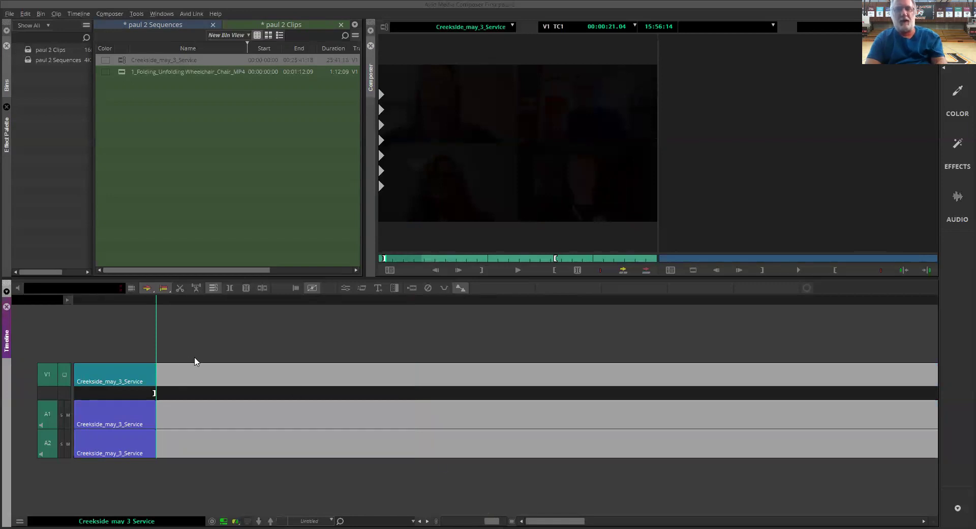
key("space")
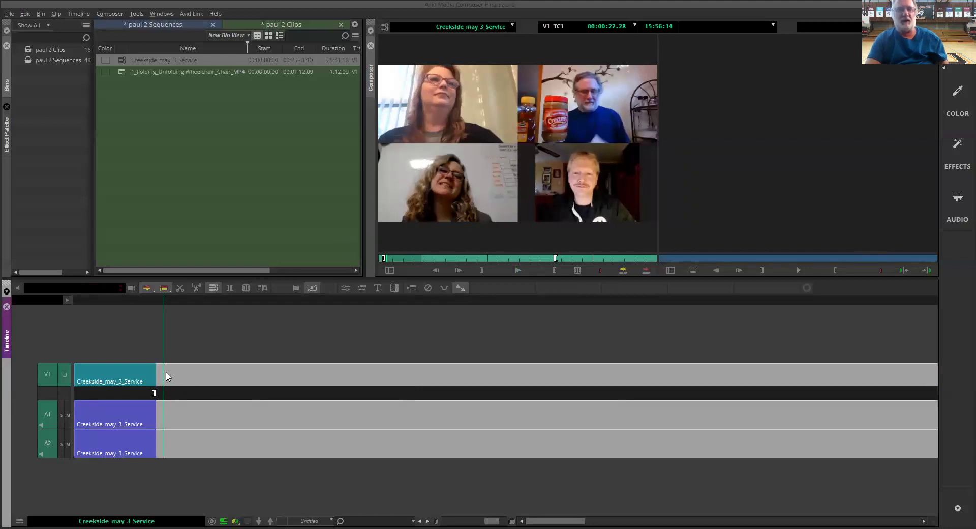
left_click_drag(196, 382, 739, 377)
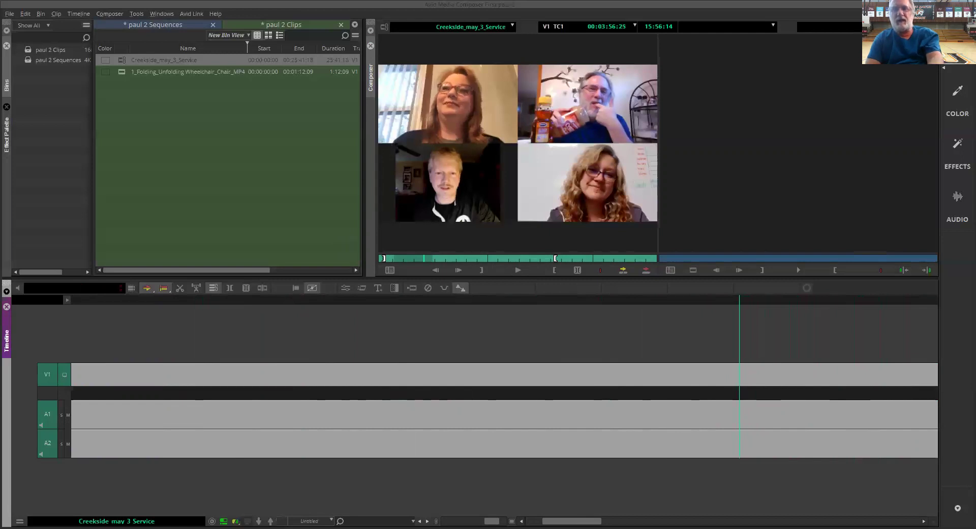
key("Right")
key("Right")
key("Right")
key("Right")
key("Right")
key("Right")
key("Right")
key("Right")
key("Right")
key("Right")
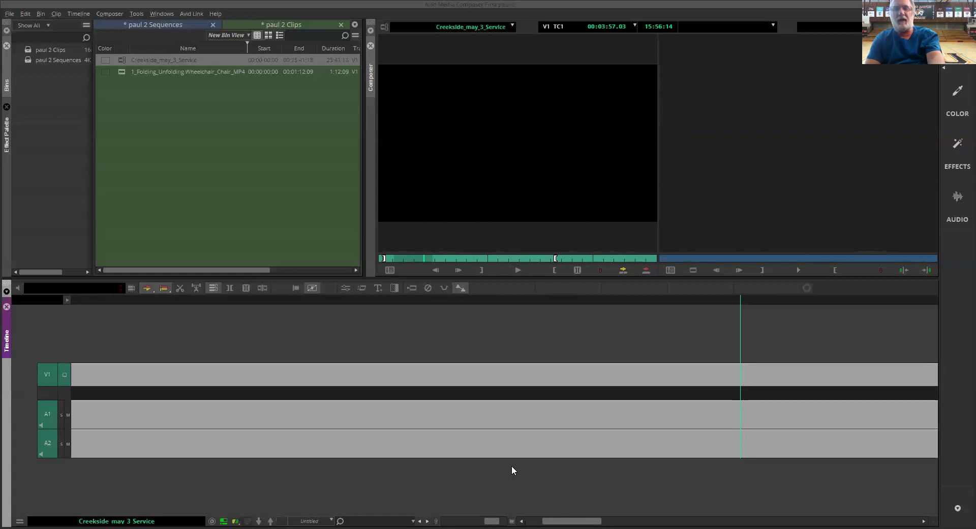
left_click(553, 270)
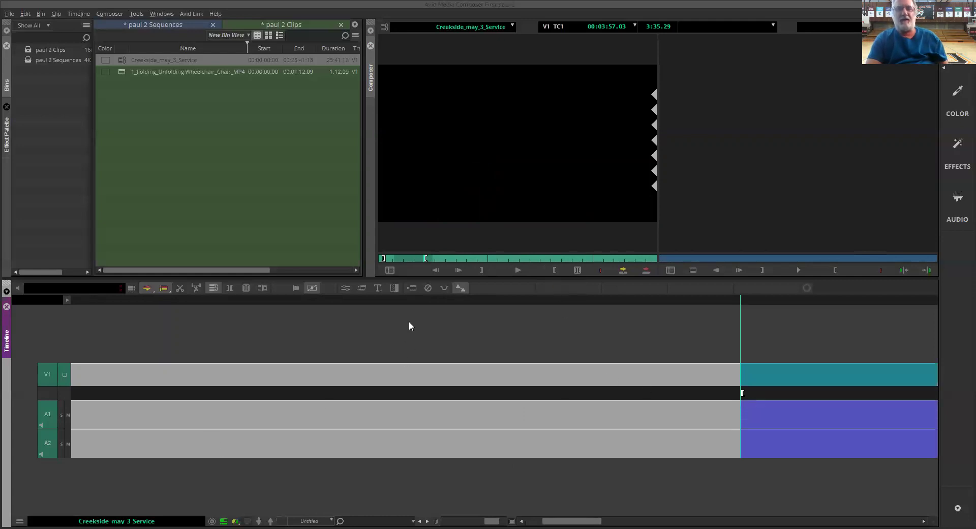
Step: Return the timeline to the record side, overwrite the marked source section as a new sequence, and move the playhead to its start
left_click_drag(386, 261, 408, 265)
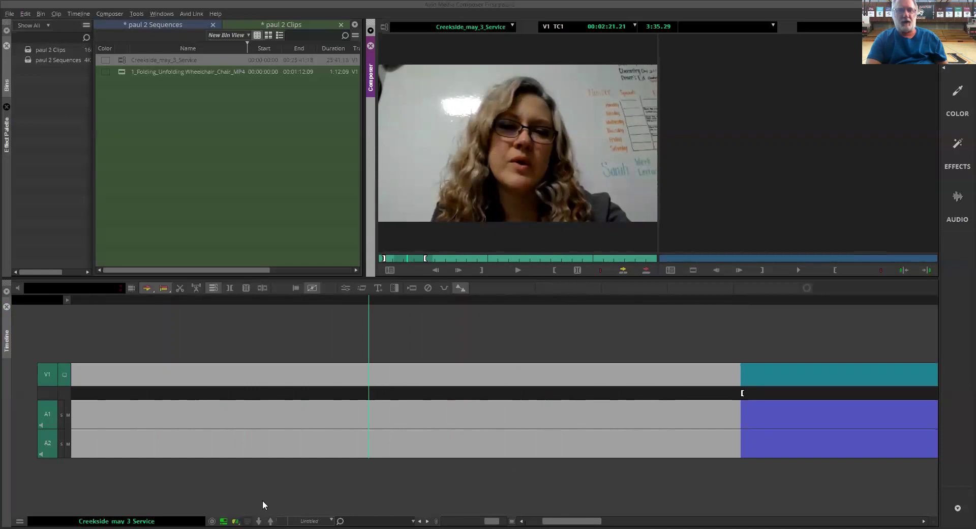
left_click(223, 519)
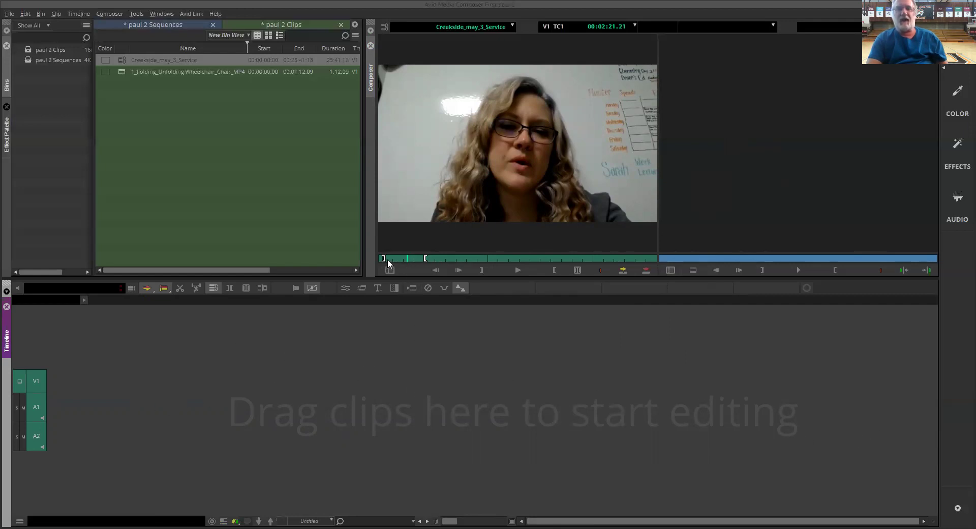
left_click(644, 271)
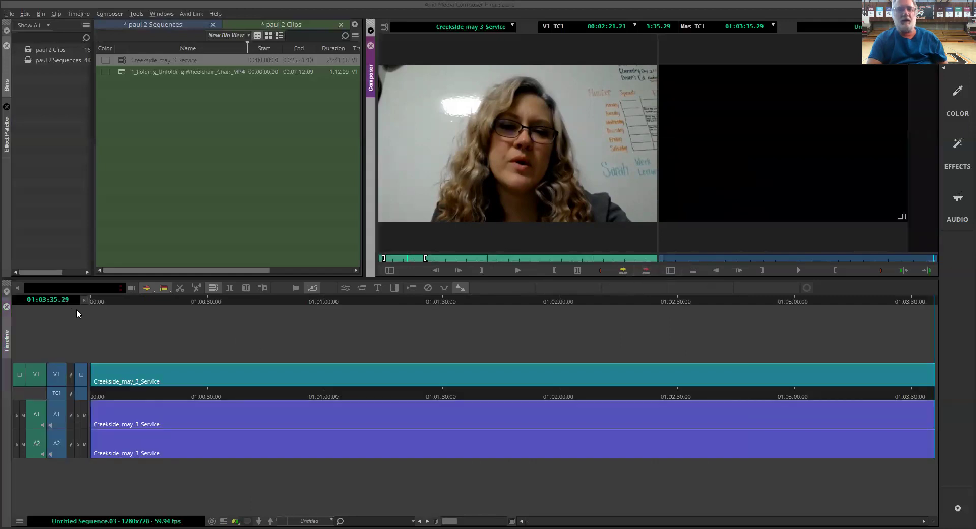
mouse_move(99, 298)
left_mouse_down()
mouse_move(940, 346)
mouse_move(214, 367)
mouse_move(29, 359)
left_mouse_up()
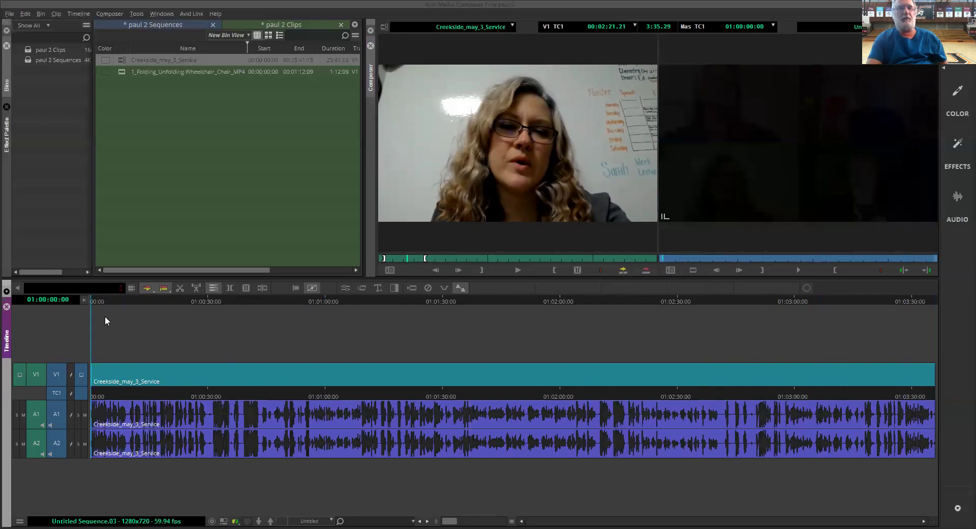
Step: Rename the new untitled sequence in the paul 2 Sequences bin as Program 1
left_click(142, 26)
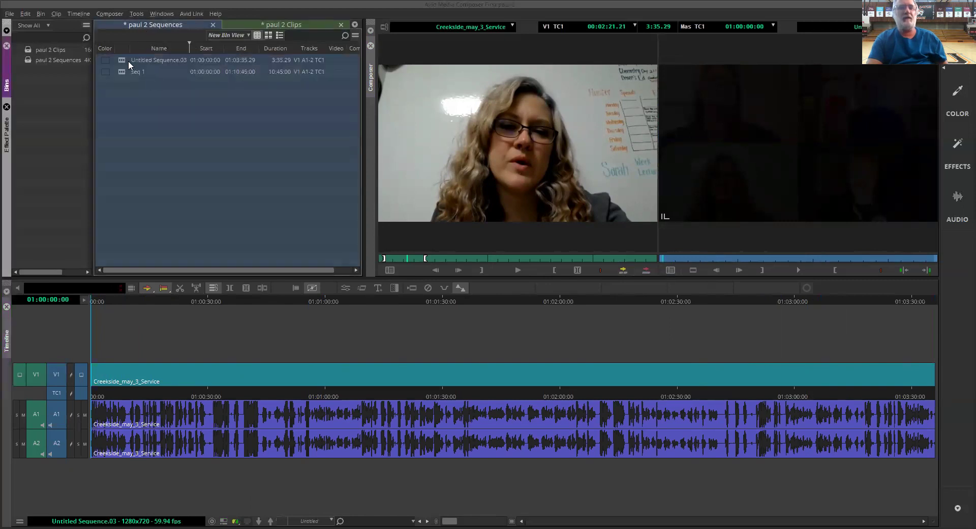
left_click(157, 59)
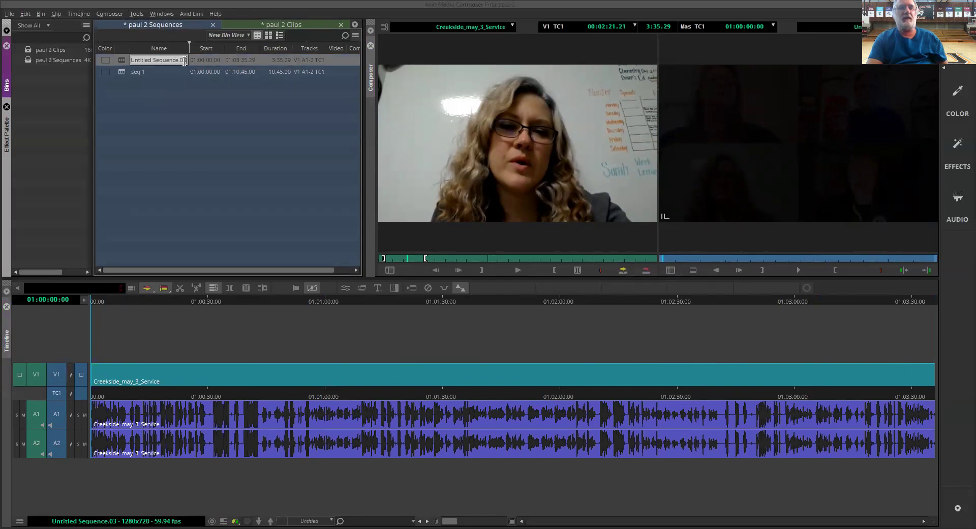
mouse_move(187, 61)
left_mouse_down()
mouse_move(146, 61)
mouse_move(181, 62)
left_mouse_up()
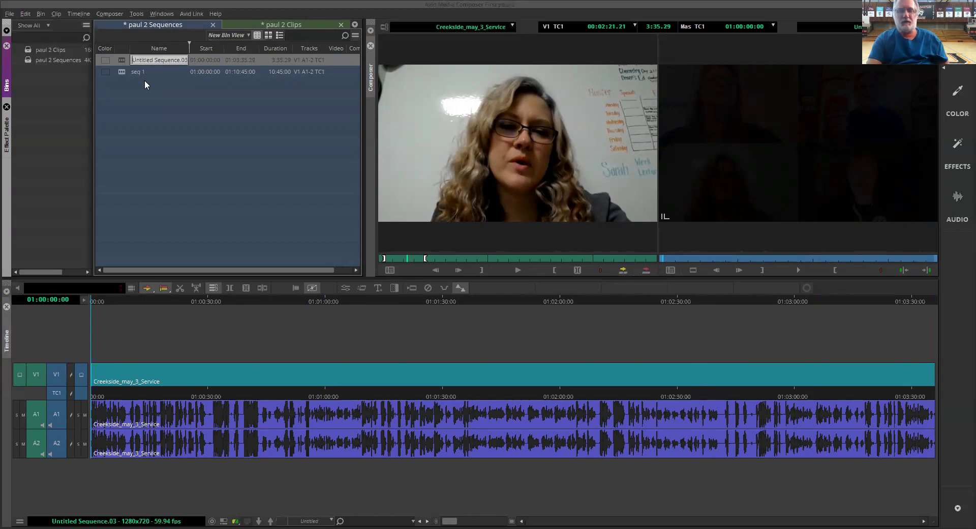
type("Program 1")
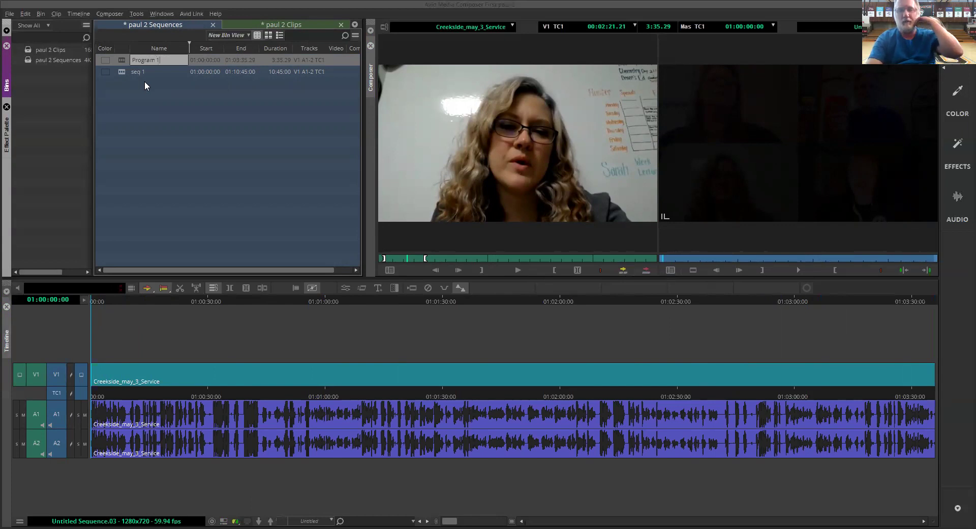
key("Tab")
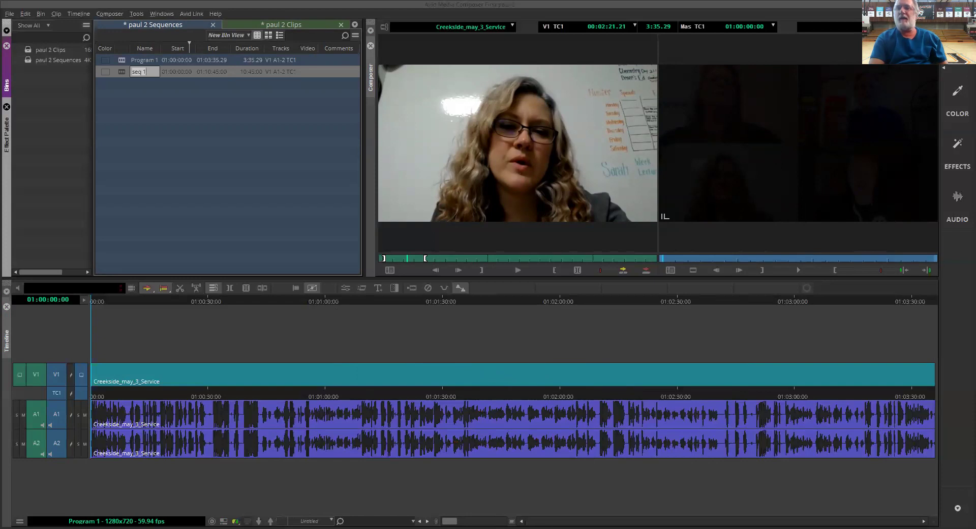
Step: Scrub through Program 1 in the record monitor from its start to 01:01:20:19
left_click(895, 26)
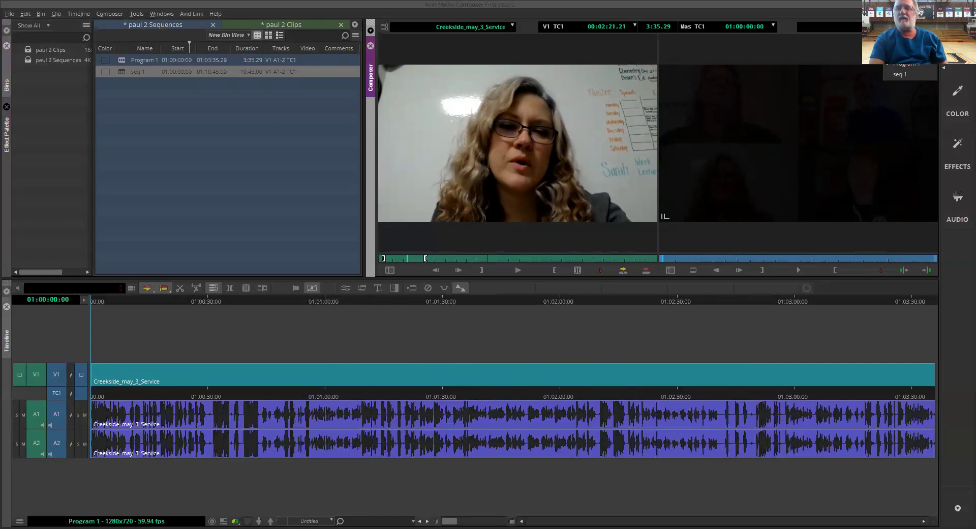
left_click(665, 256)
left_click_drag(665, 260, 757, 255)
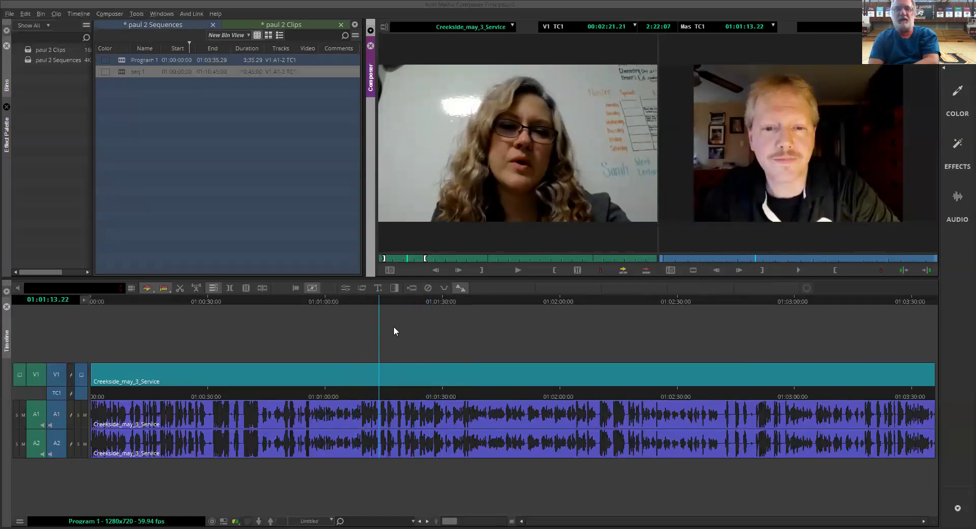
left_click(765, 258)
left_click(764, 258)
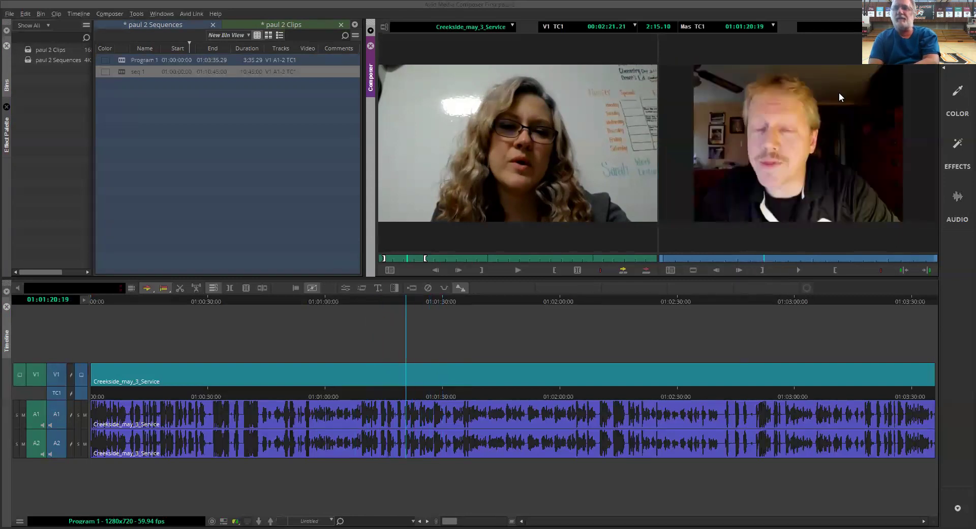
Step: Clear the record monitor and display the Creekside source clip in the timeline
left_click(919, 26)
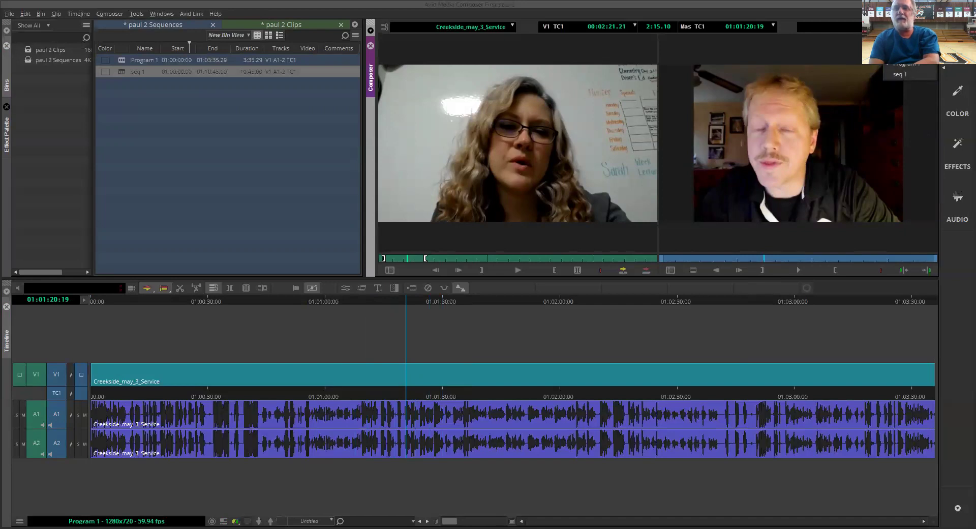
left_click(909, 39)
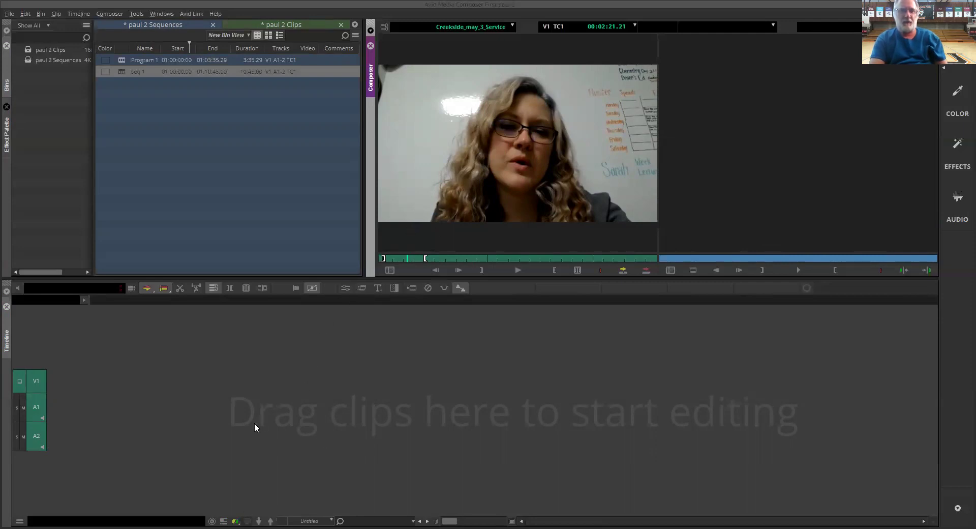
left_click(222, 516)
left_click(223, 520)
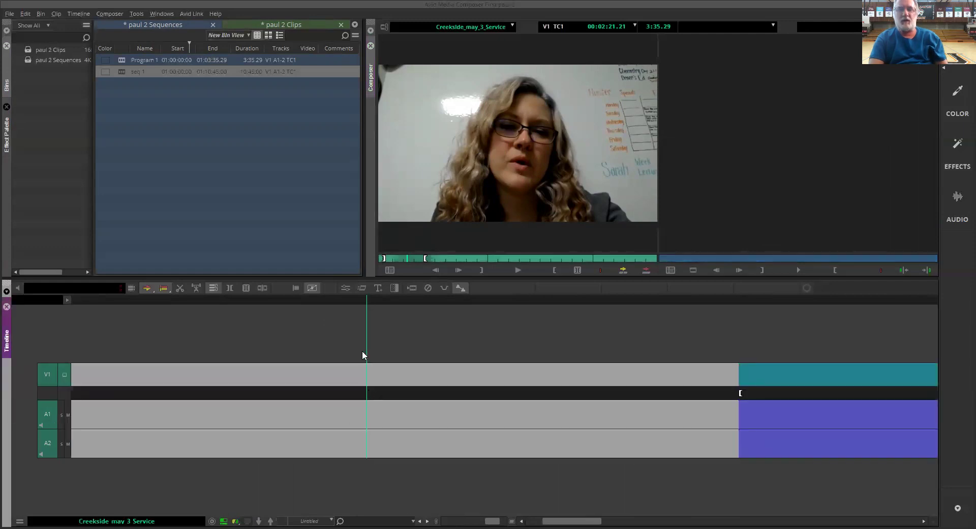
Step: Set the source clip's IN mark at 00:03:57:03, on the black frame at its existing OUT mark
left_click_drag(366, 356, 425, 366)
left_click_drag(495, 373, 741, 398)
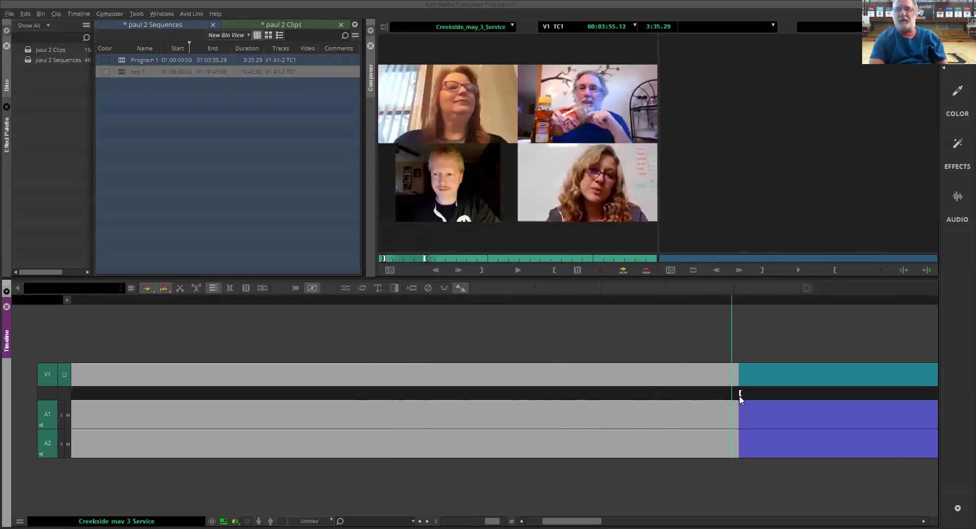
key("space")
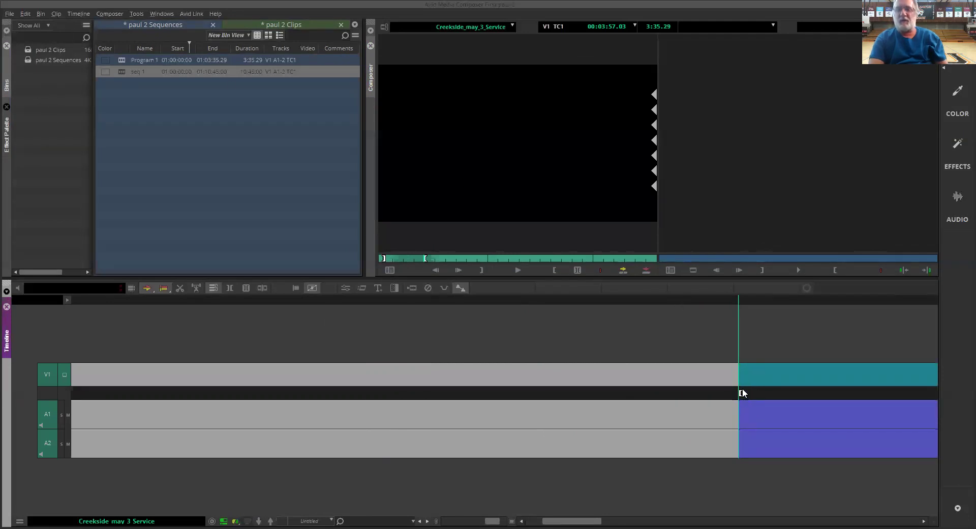
mouse_move(739, 343)
left_mouse_down()
mouse_move(755, 349)
mouse_move(738, 349)
left_mouse_up()
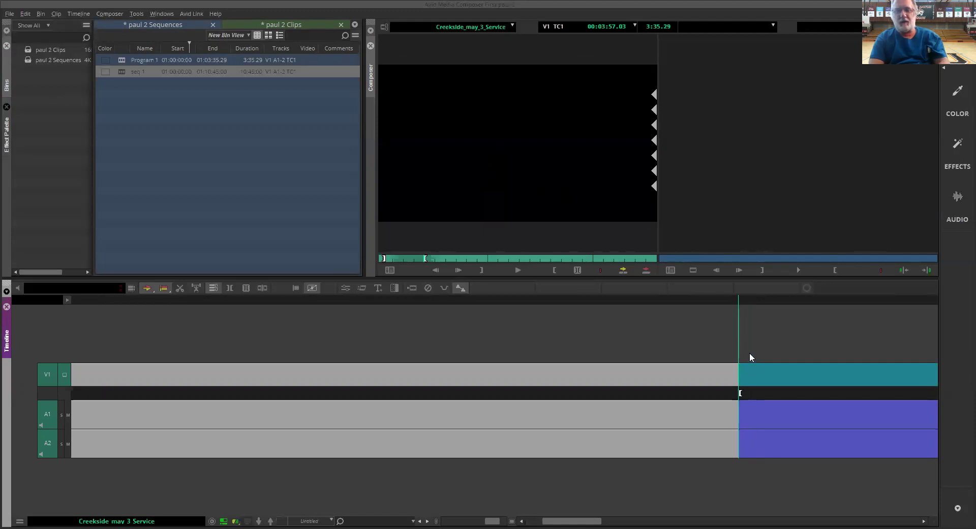
left_click(483, 270)
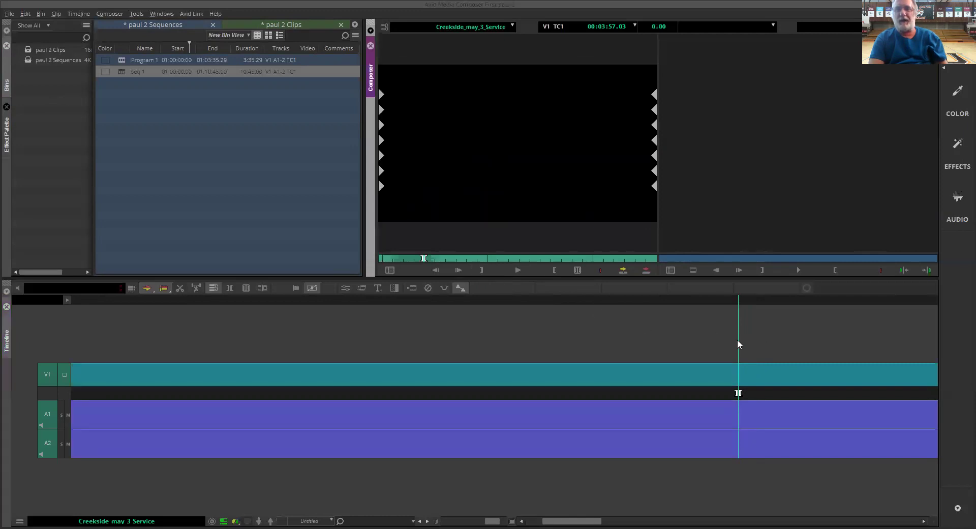
Step: Move the source playhead to the transition from the studio show to the four-person call, stepping to the black frame at 00:16:41:10
left_click_drag(738, 338, 808, 353)
left_click_drag(869, 351, 391, 319)
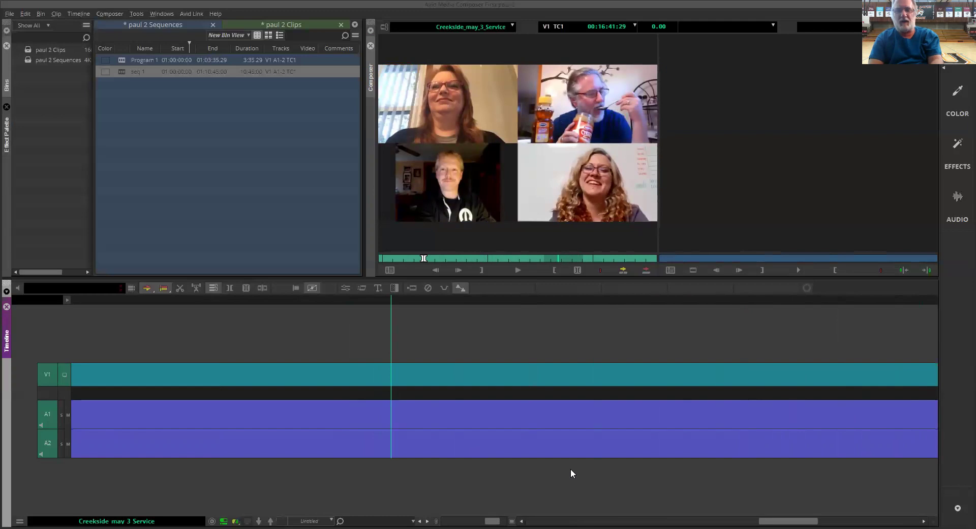
key("j")
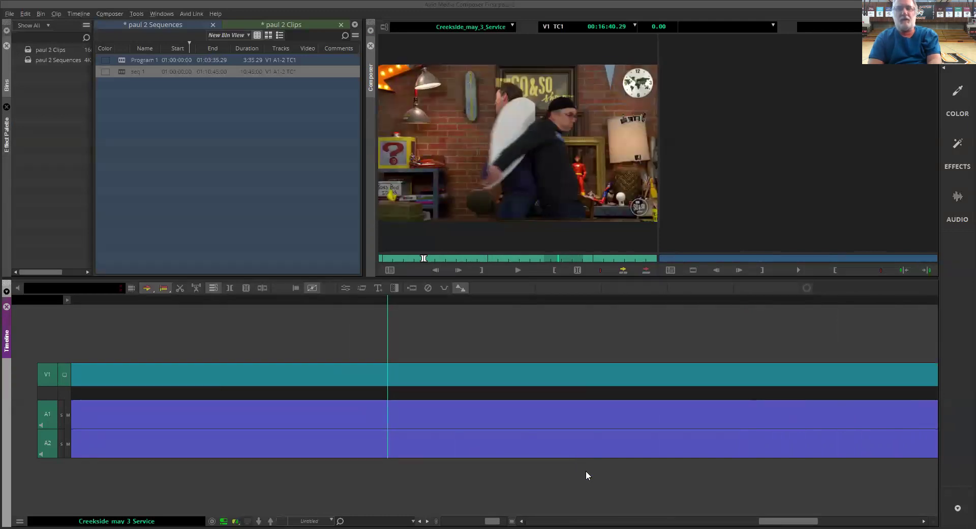
key("Right")
key("Right")
key("Right")
key("Right")
key("Right")
key("Right")
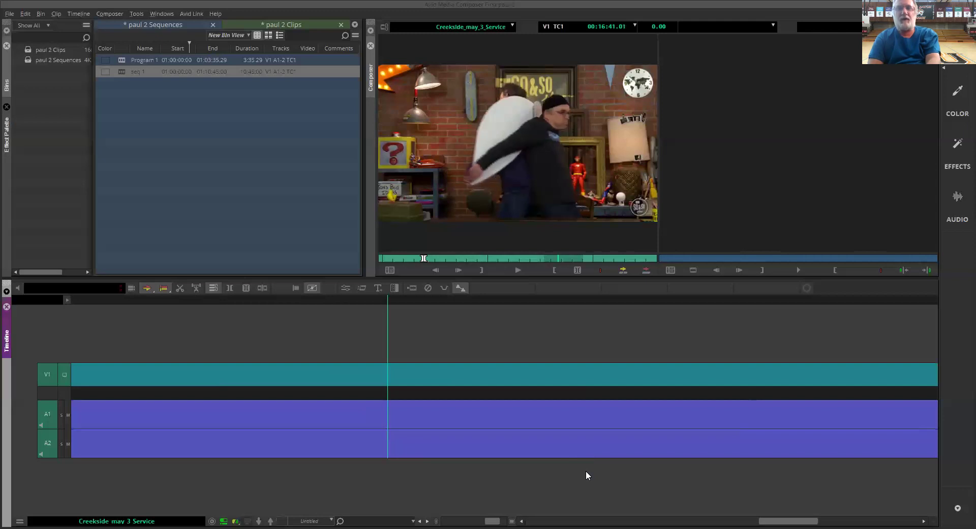
key("Right")
key("Right")
key("Right")
key("Right")
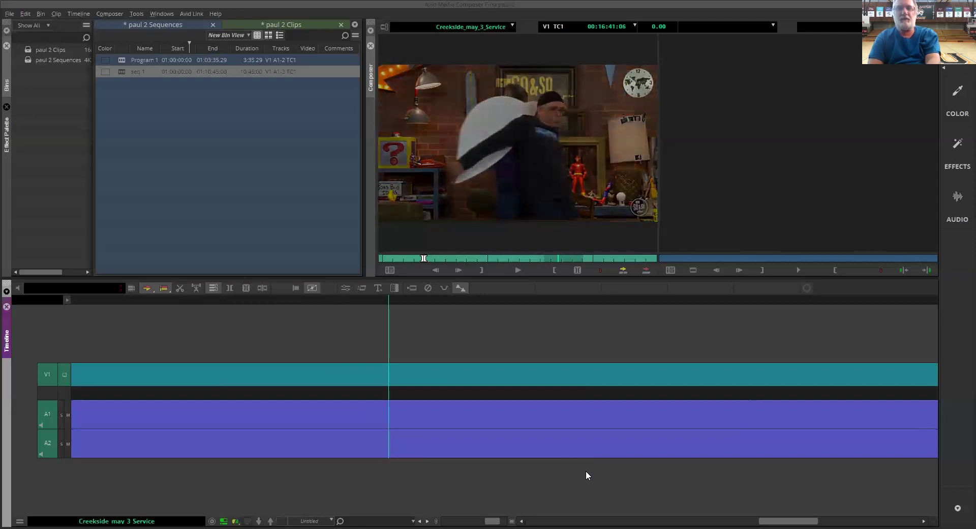
key("Right")
key("Right")
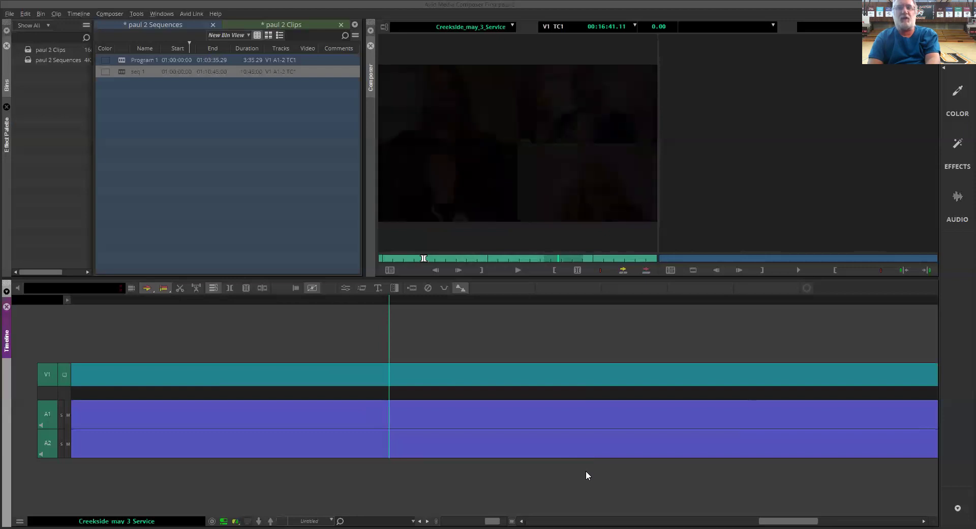
key("Left")
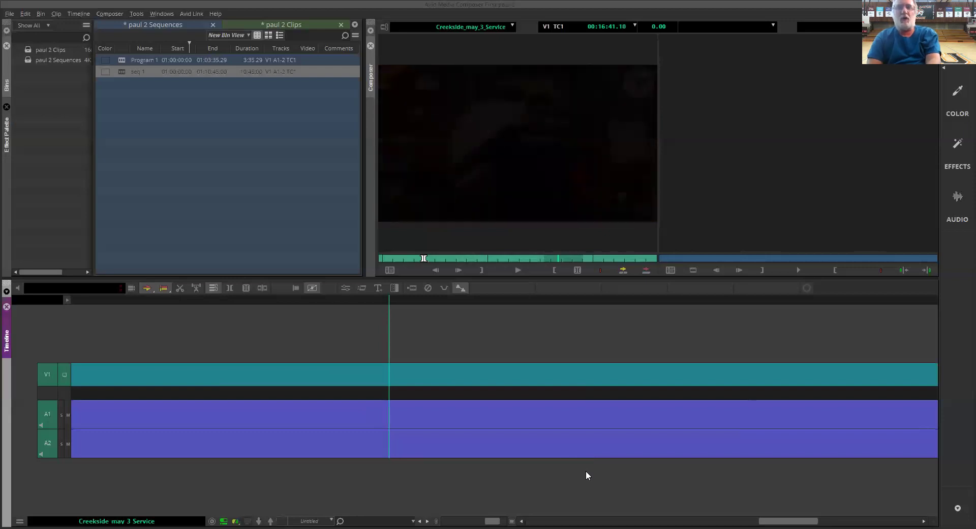
Step: Recheck the end of the studio show and set the source clip's OUT mark at 00:16:41:10, on the black frame
key("j")
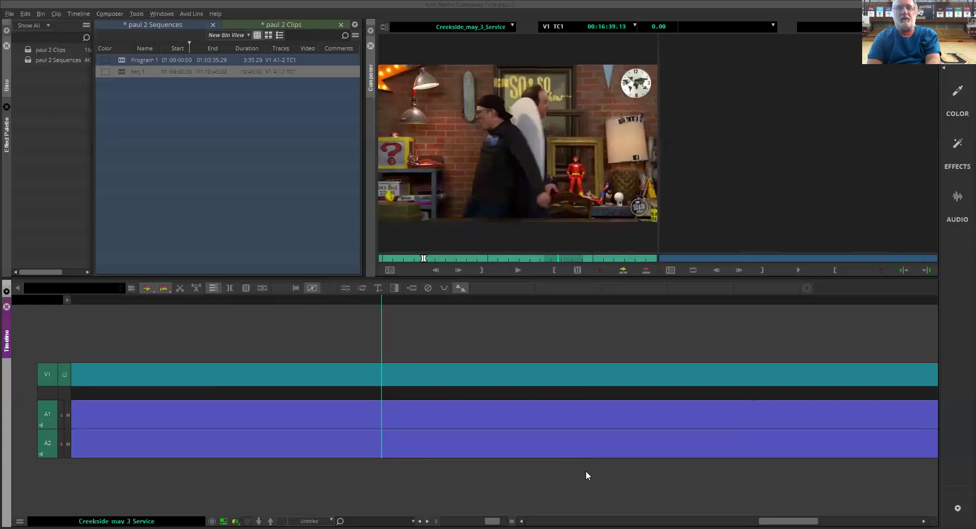
key("Right")
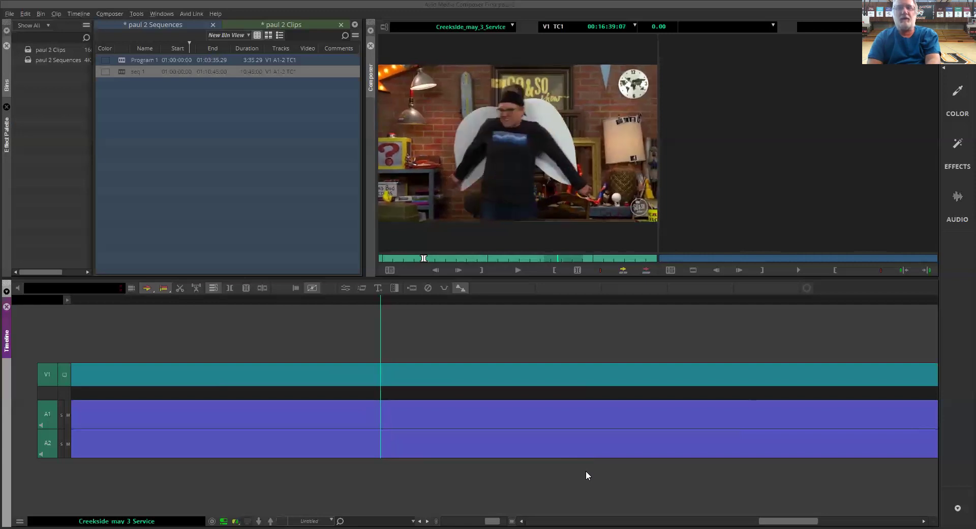
key("l")
key("Right")
key("l")
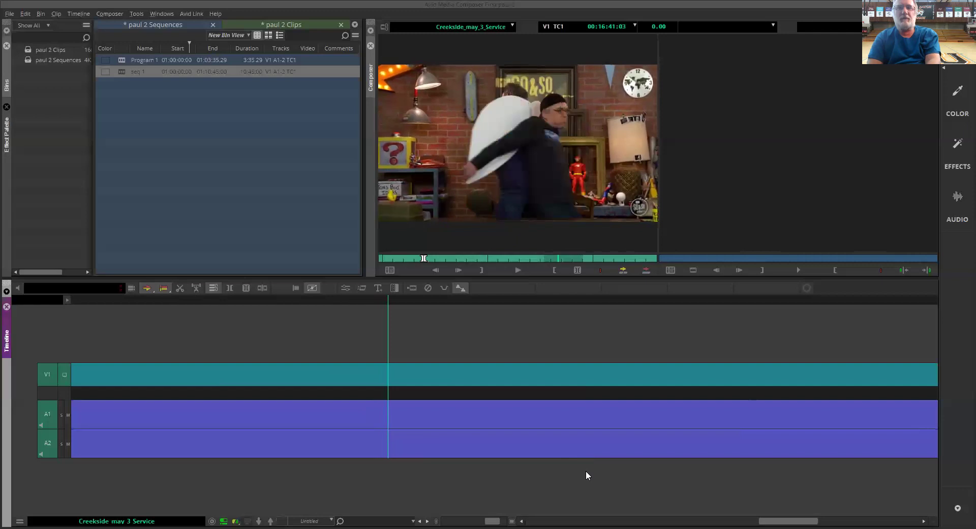
key("j")
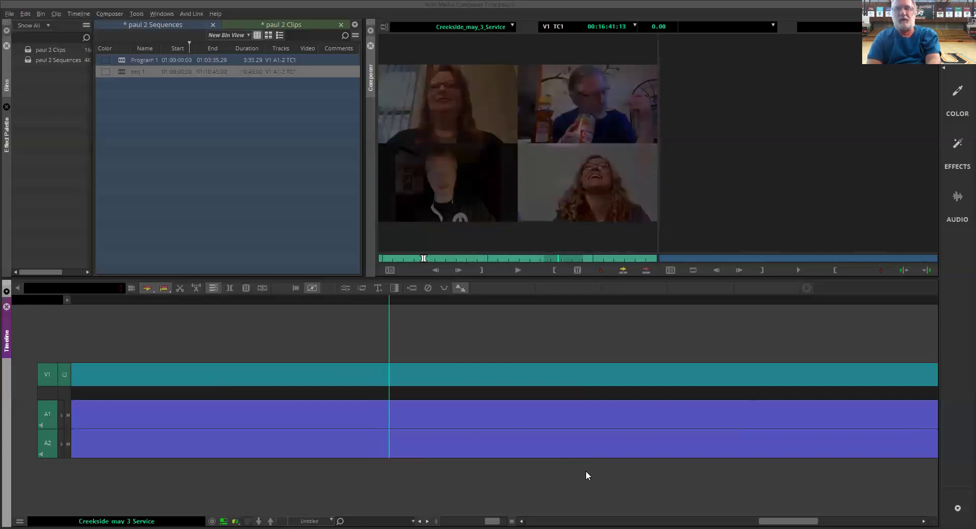
key("Left")
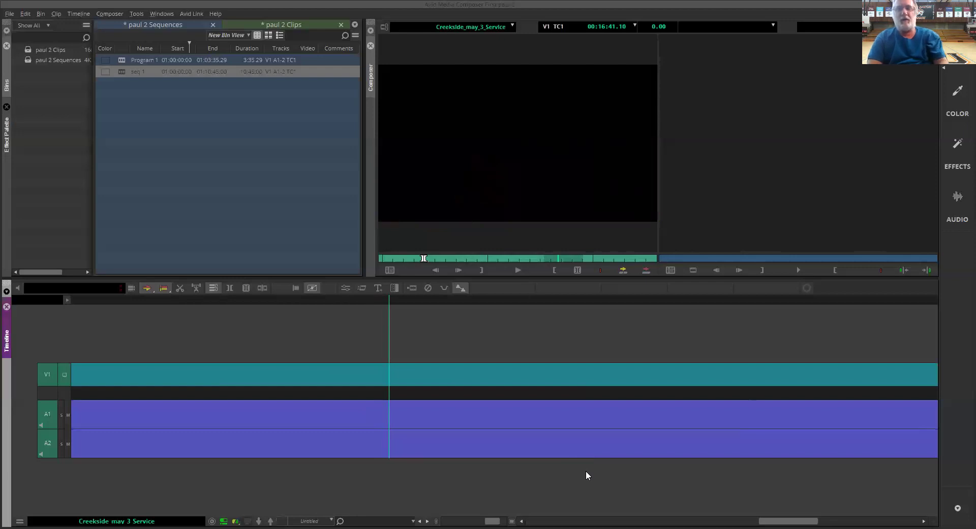
left_click(554, 270)
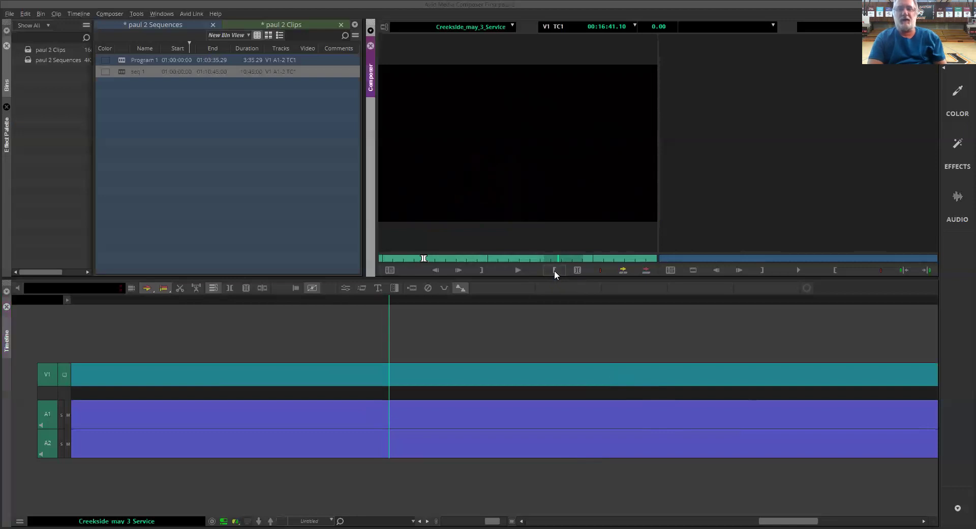
left_click(555, 270)
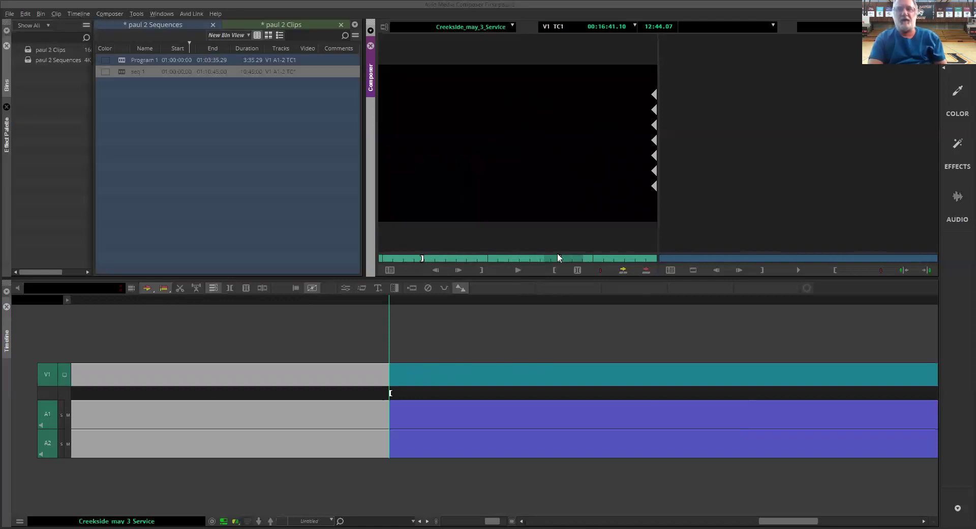
Step: Overwrite the marked source section as a new sequence in the record timeline and scrub it to 01:08:01:27
left_click(221, 517)
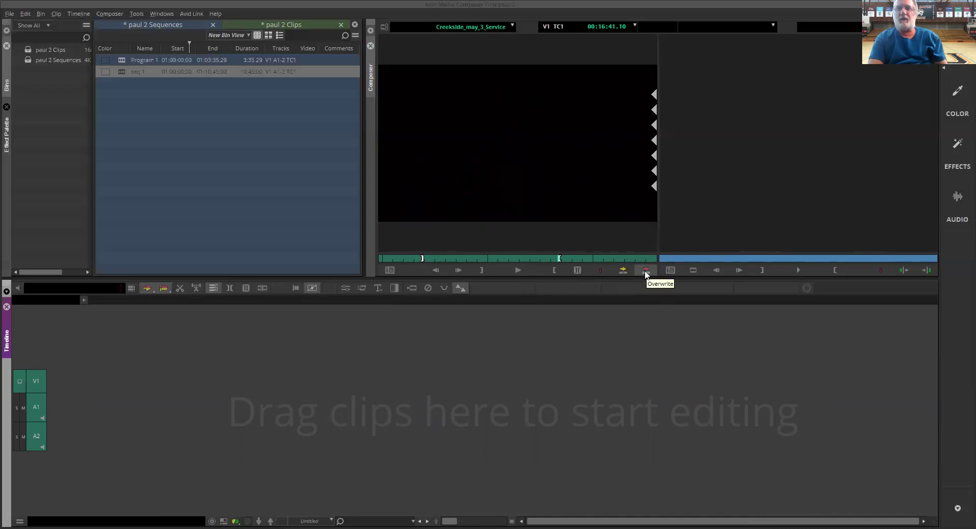
left_click(646, 274)
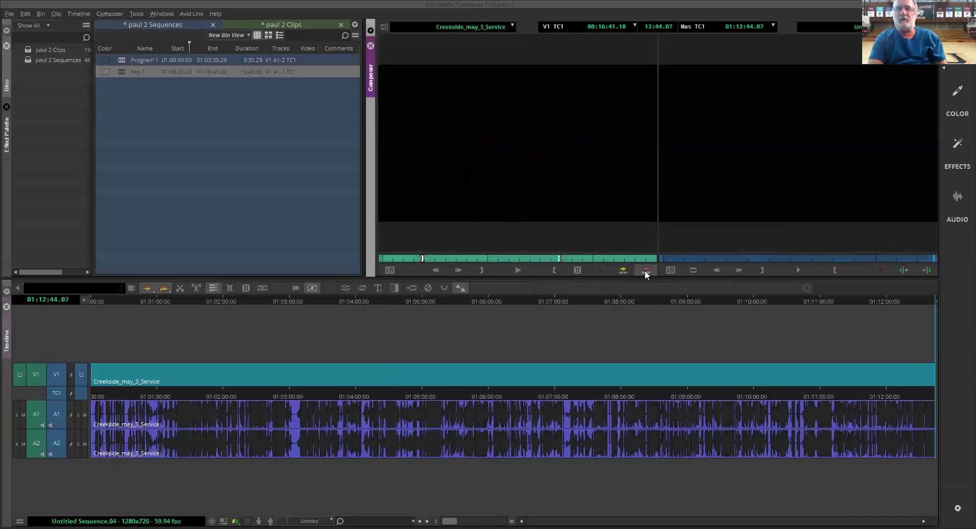
left_click_drag(298, 302, 332, 303)
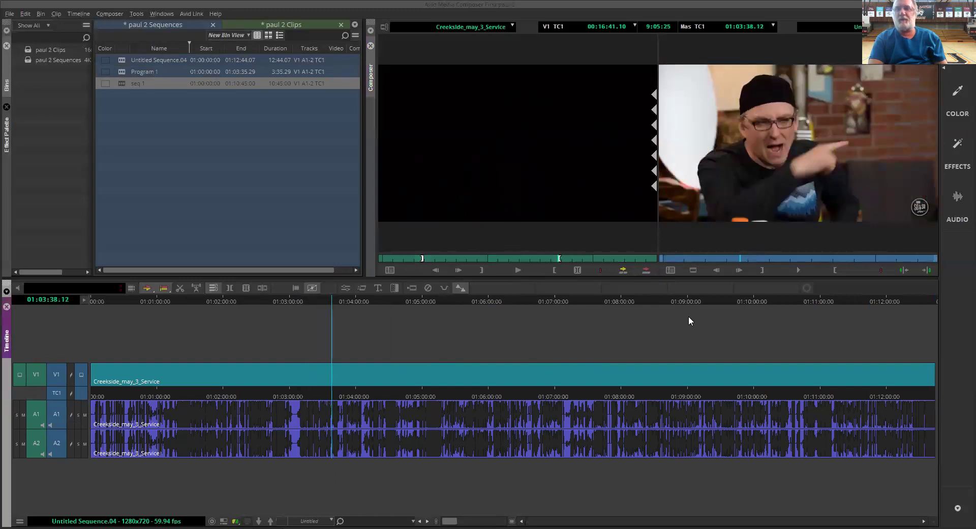
left_click_drag(866, 300, 622, 303)
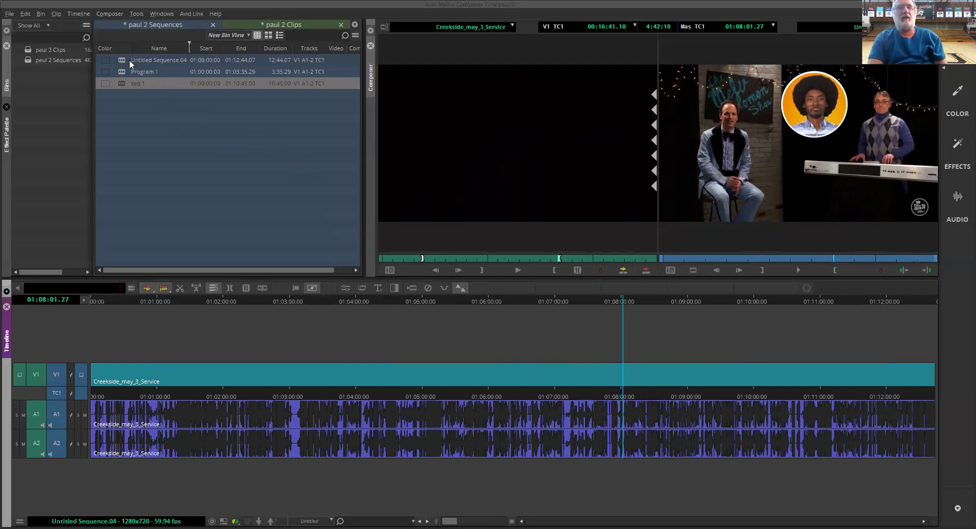
Step: Rename the newest untitled sequence in the paul 2 Sequences bin as Program 2
left_click(162, 61)
left_click(166, 61)
type("Program")
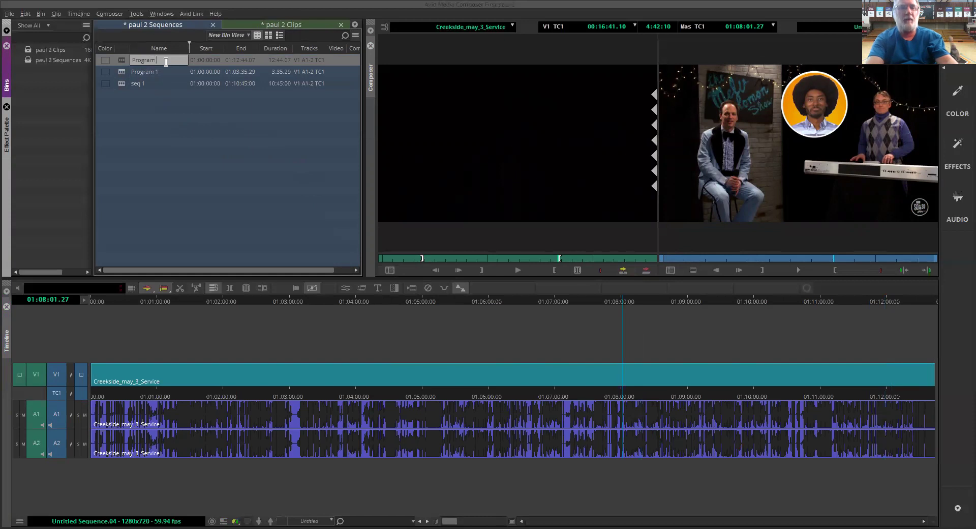
type(" 2")
key("Return")
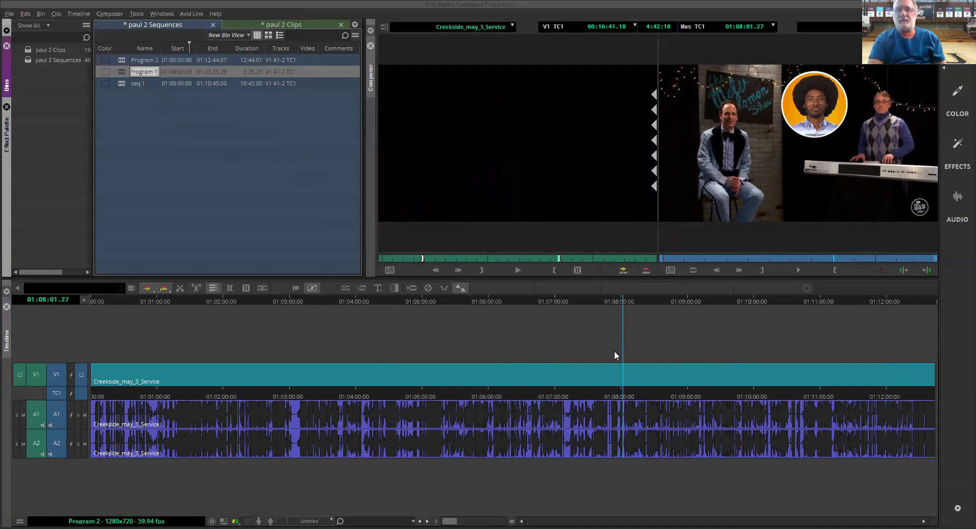
left_click(752, 164)
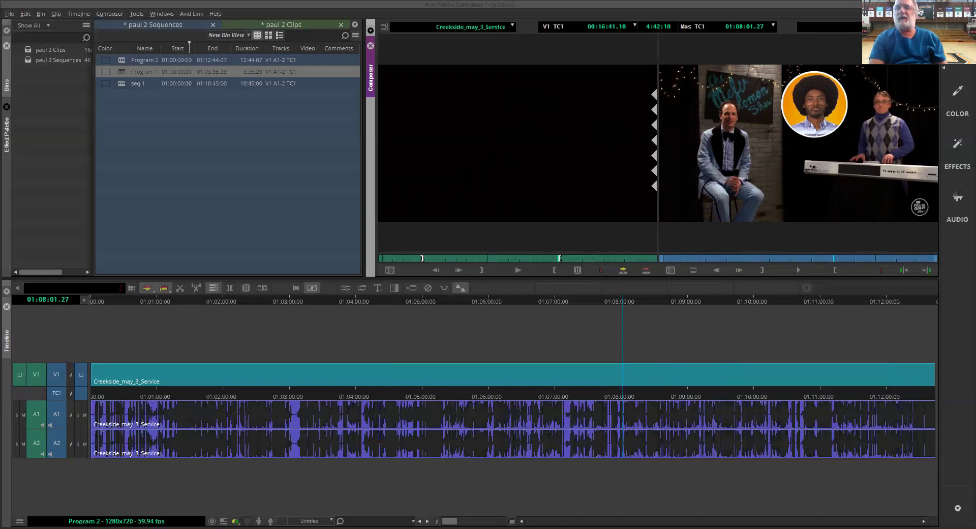
Step: Clear the record monitor and, in the Creekside_may_3_Service source timeline, set the IN mark at 00:16:41:10
left_click(920, 26)
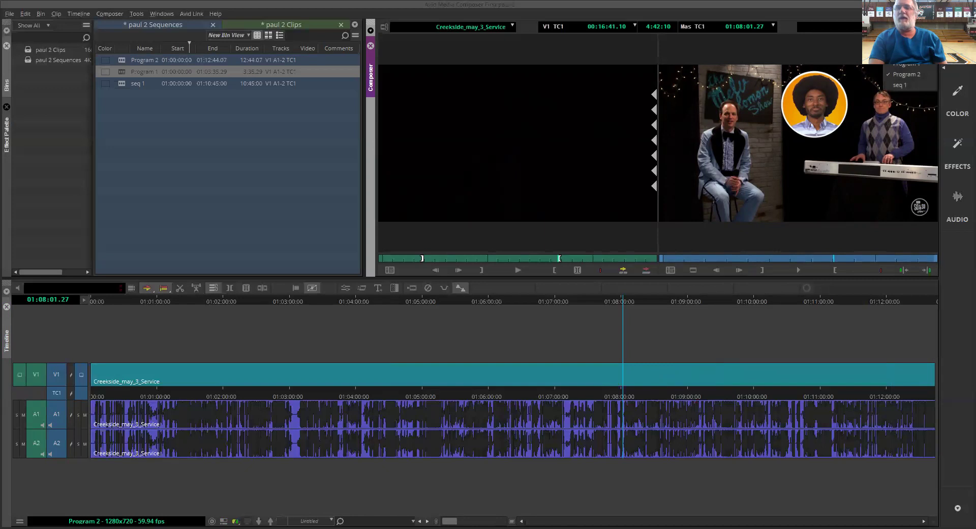
left_click(919, 26)
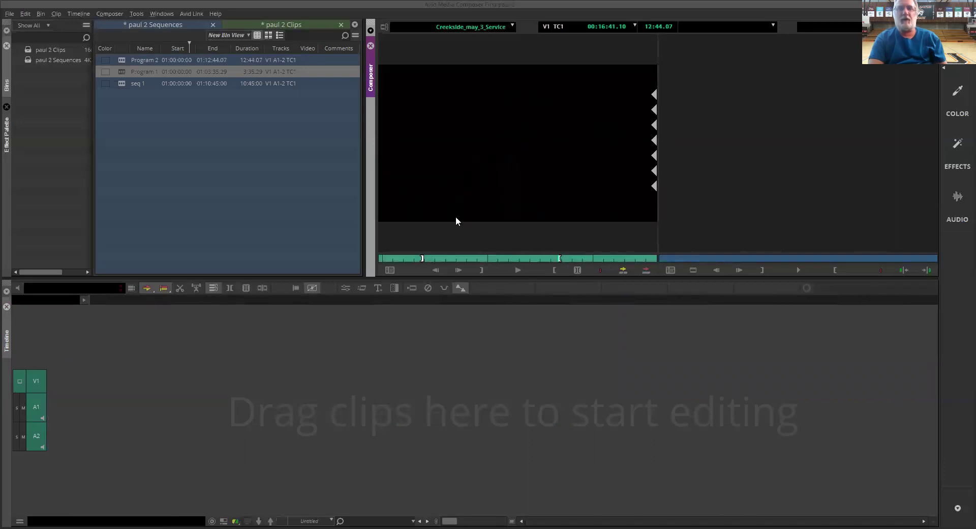
left_click(225, 516)
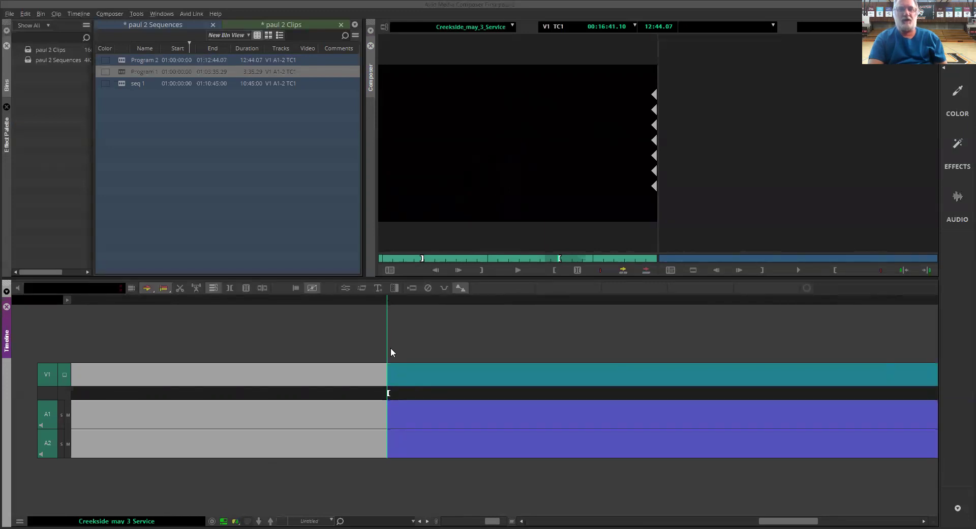
left_click(481, 269)
Step: Move the source playhead to the end of the four-person call and set the OUT mark at 00:21:52:12
left_click_drag(386, 367, 631, 376)
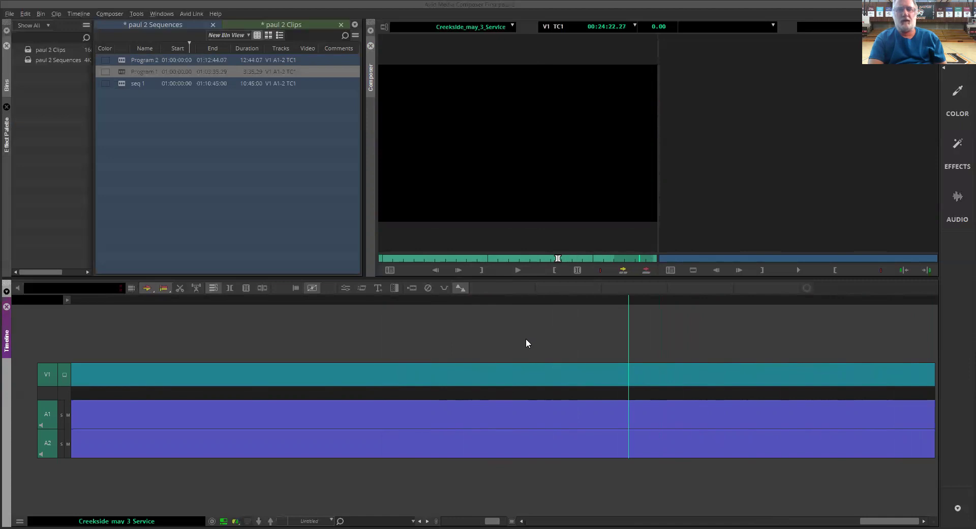
left_click_drag(614, 385, 204, 356)
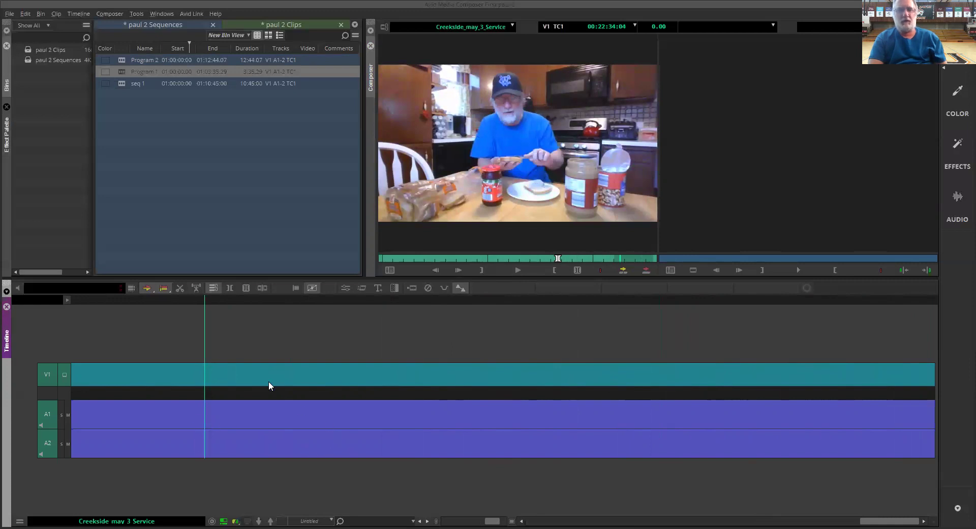
left_click_drag(202, 322, 662, 410)
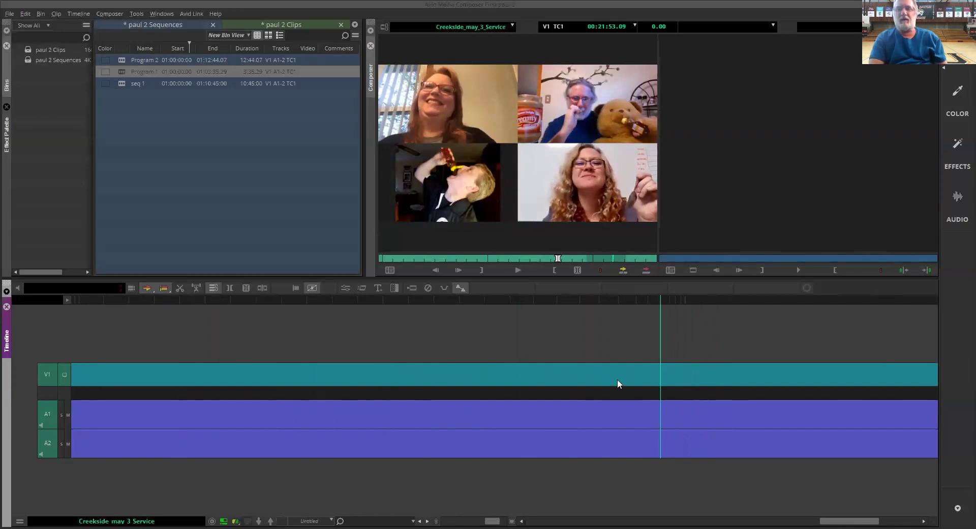
mouse_move(659, 383)
left_mouse_down()
mouse_move(667, 386)
mouse_move(657, 386)
left_mouse_up()
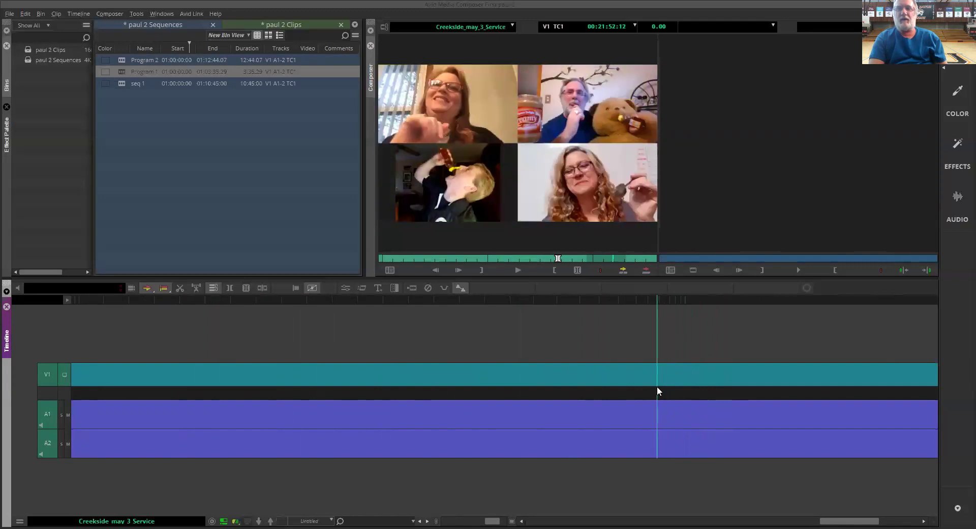
left_click(552, 270)
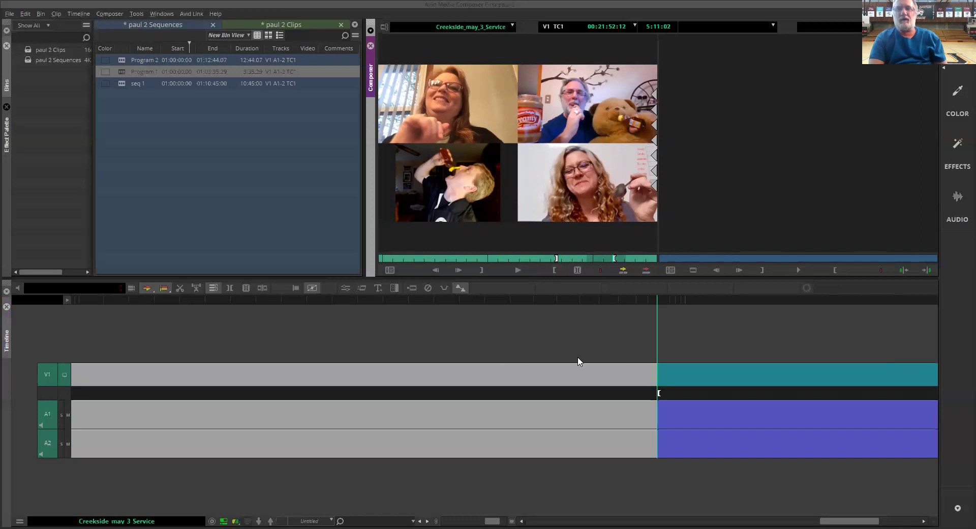
Step: Overwrite the marked four-person call section as a new sequence in the record timeline, with audio waveforms displayed
left_click(223, 519)
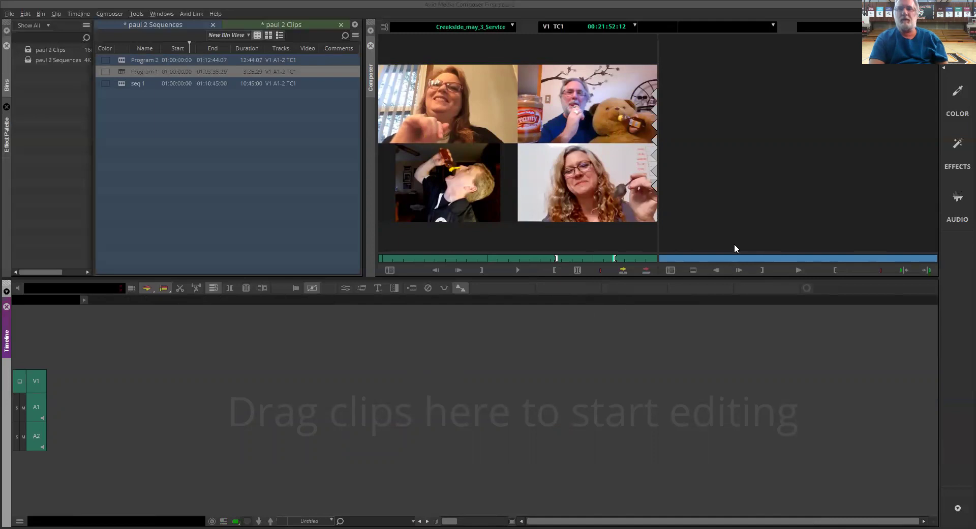
left_click(643, 270)
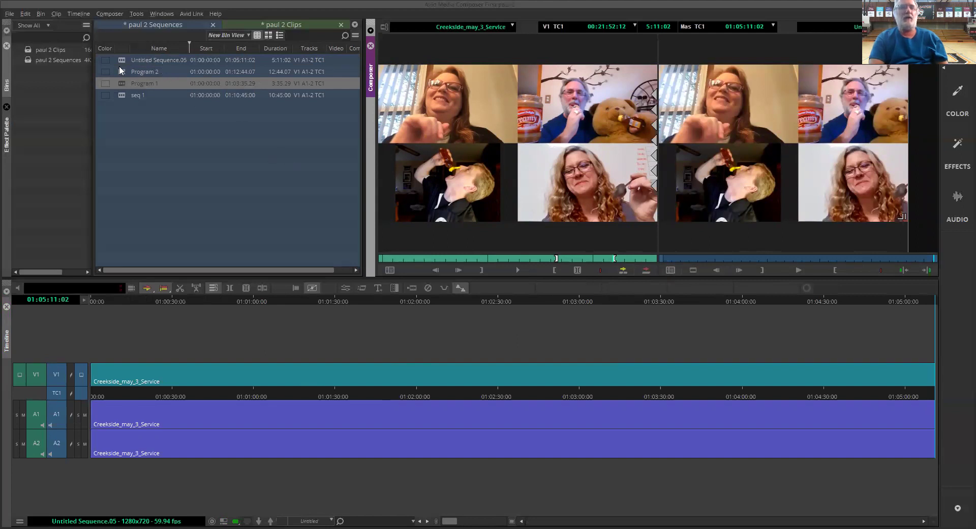
key("ctrl+alt+w")
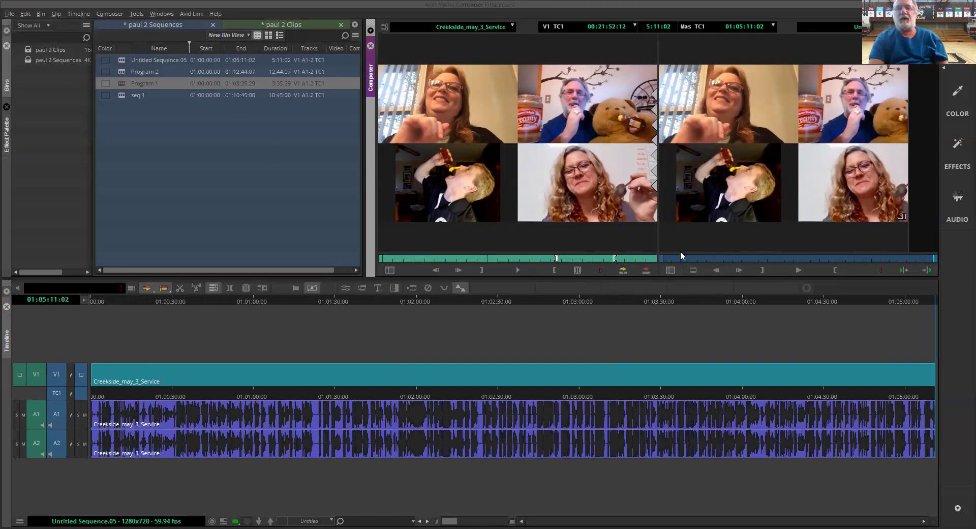
Step: Rename the newest untitled sequence in the paul 2 Sequences bin as Program 3
left_click(171, 60)
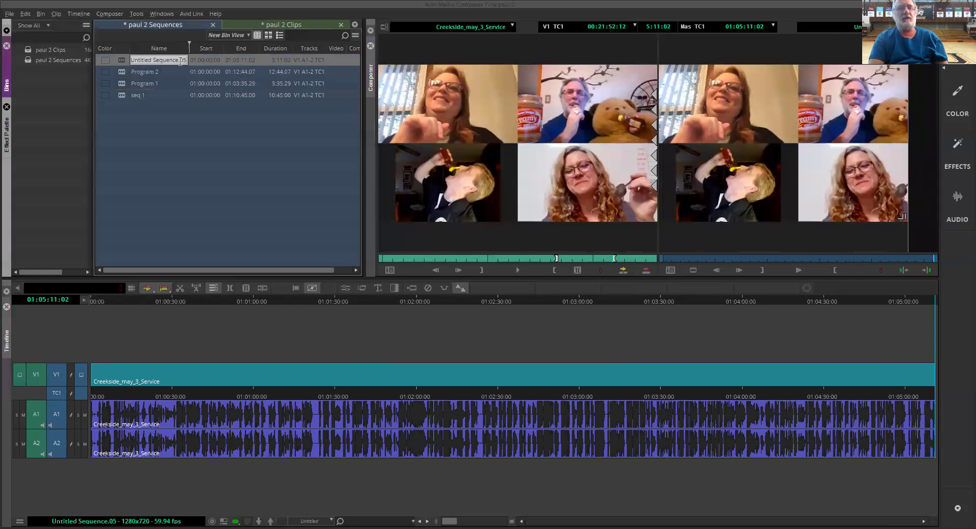
type("Program")
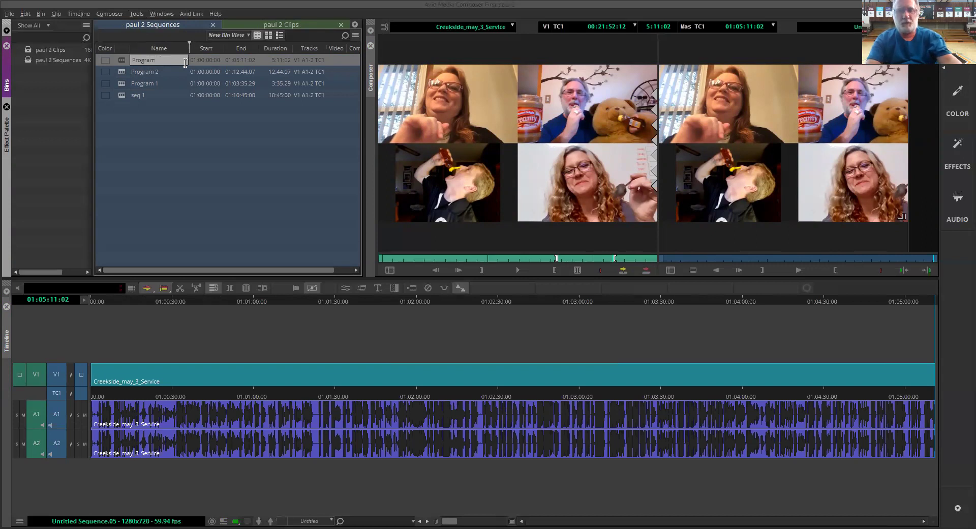
type(" 3")
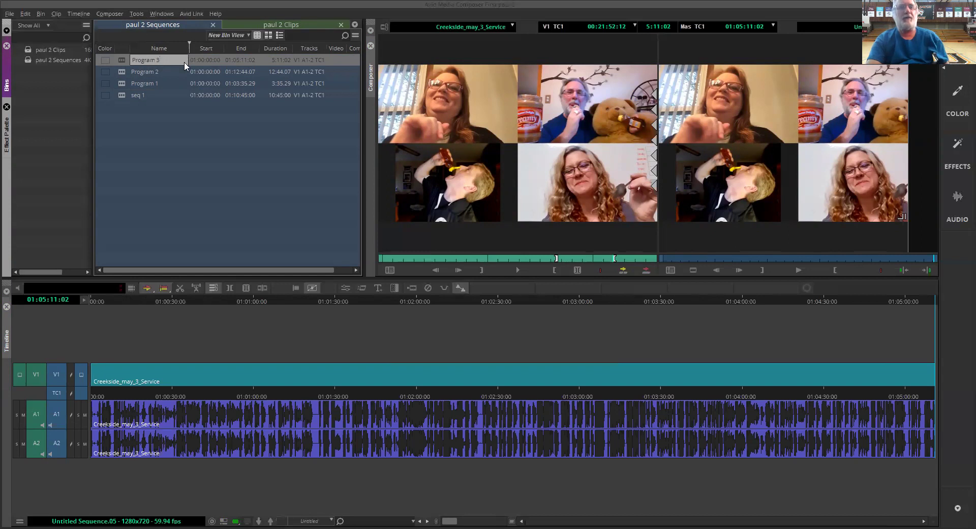
key("Return")
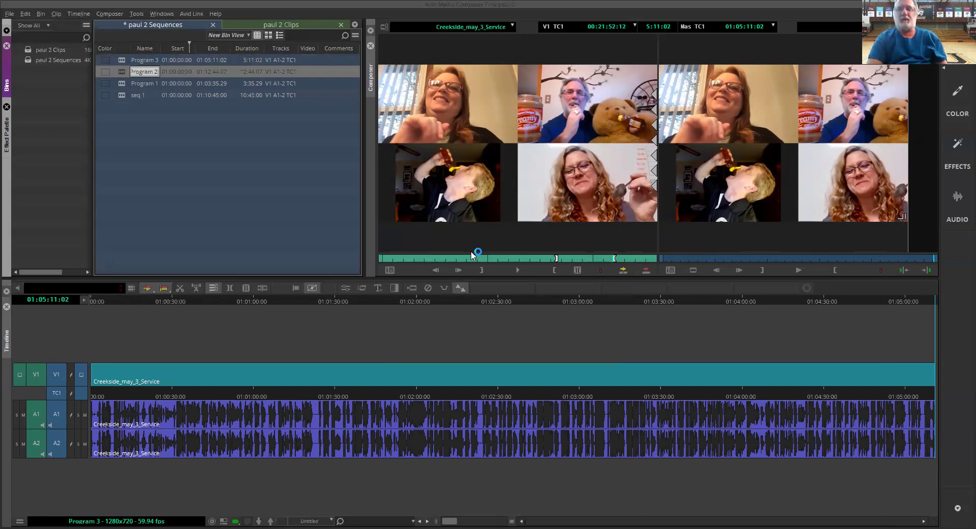
Step: Examine the final seconds of the Program 3 sequence up to 01:05:10:28
left_click_drag(876, 297, 944, 301)
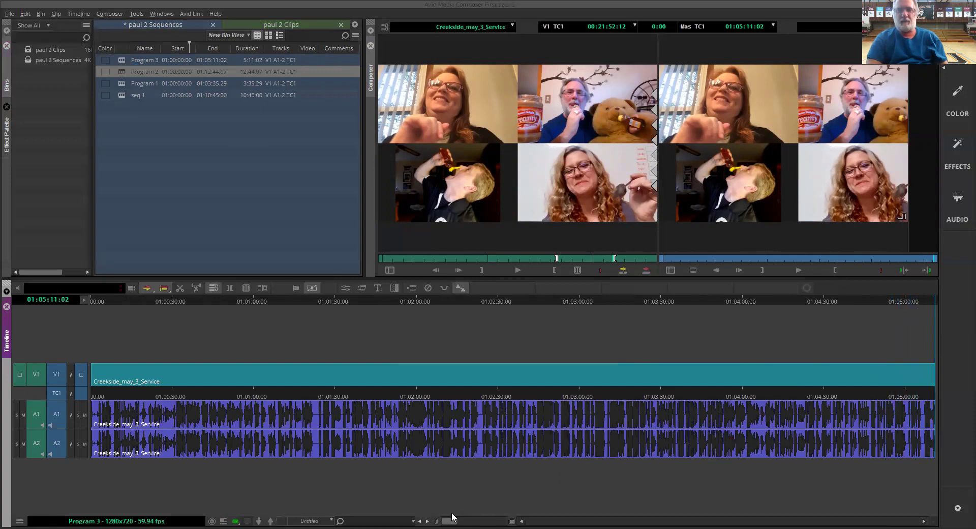
left_click_drag(451, 519, 494, 517)
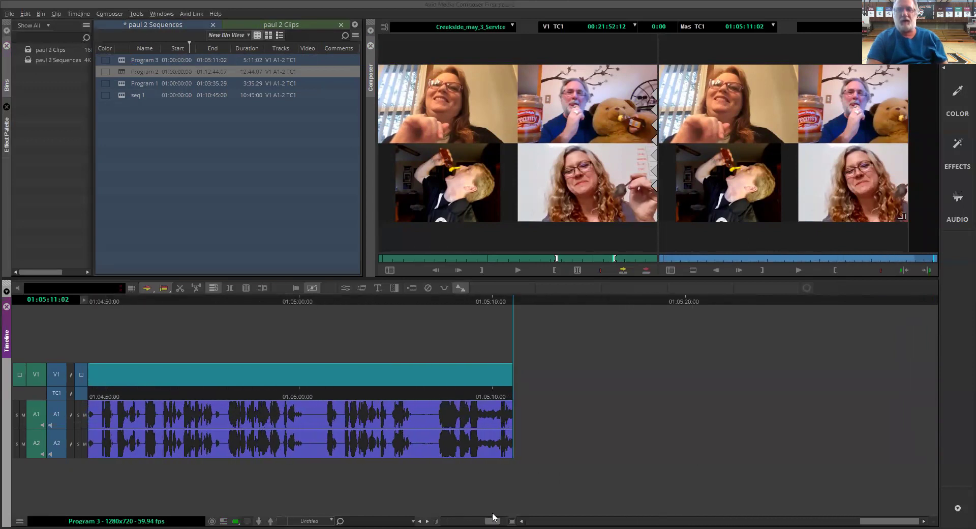
mouse_move(426, 297)
left_mouse_down()
mouse_move(517, 309)
mouse_move(423, 308)
left_mouse_up()
left_click(797, 269)
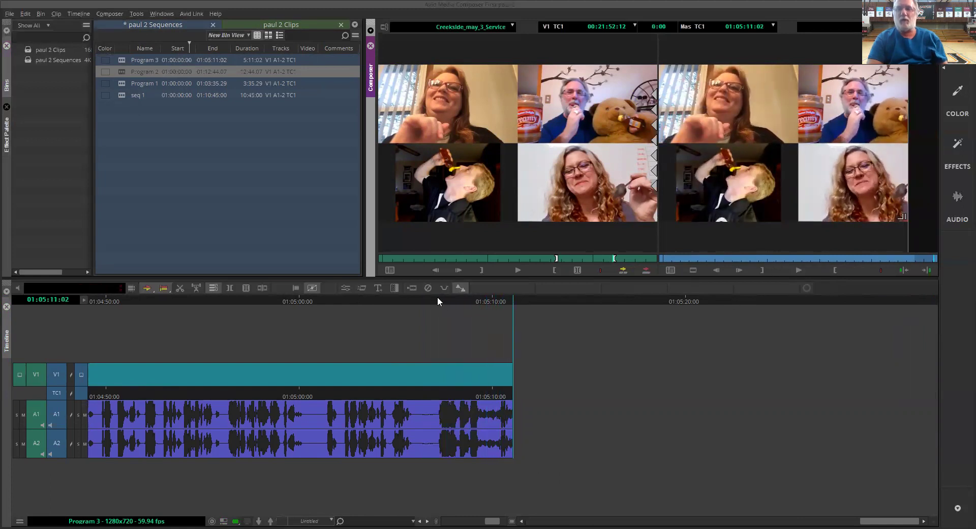
left_click_drag(438, 300, 511, 309)
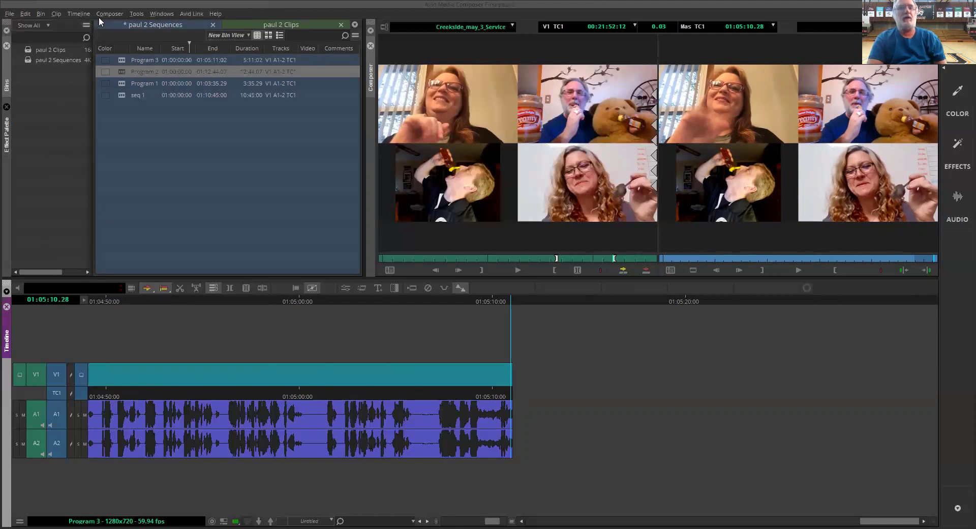
Step: Open the Effect Palette and list the Blend transitions
left_click(138, 14)
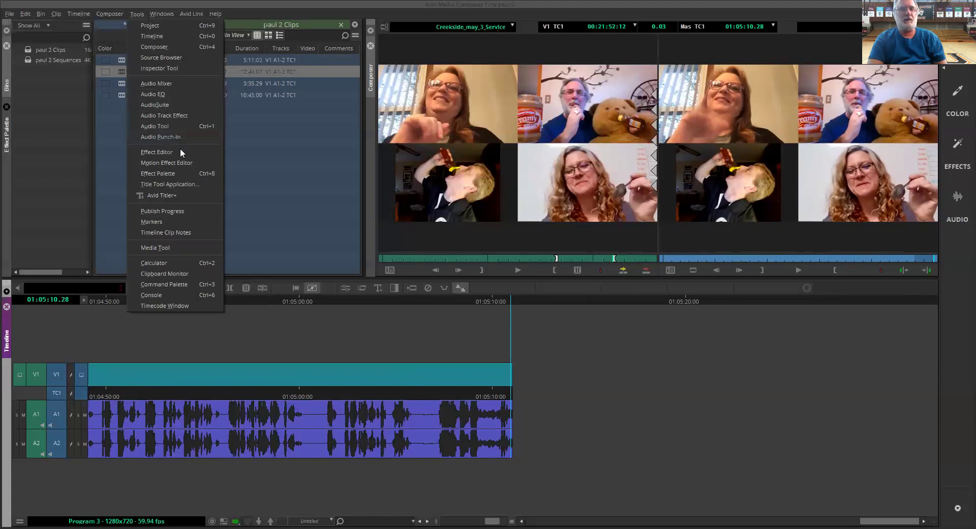
left_click(150, 174)
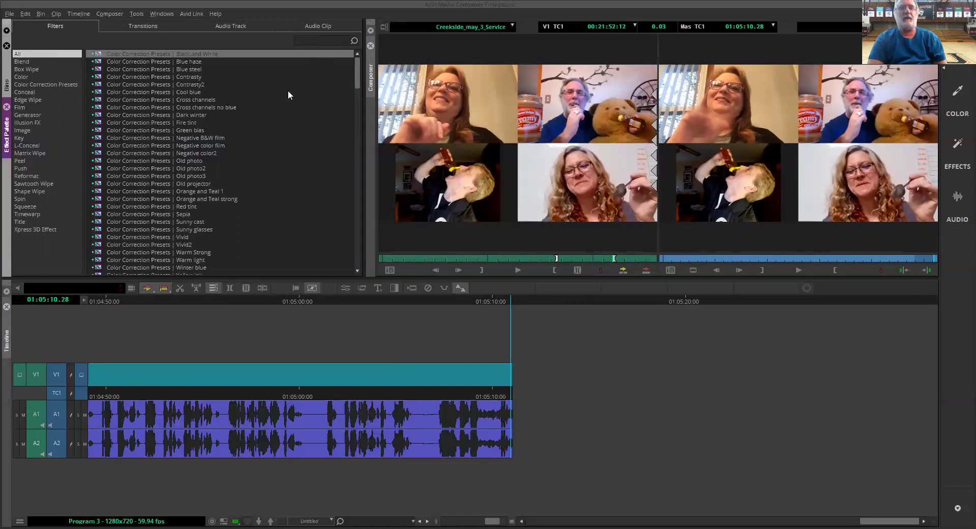
left_click(141, 24)
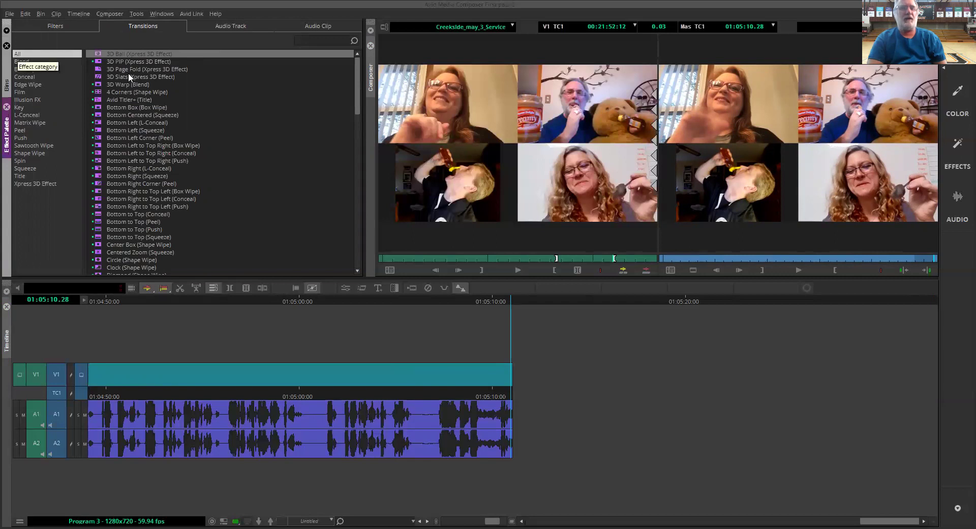
left_click(24, 62)
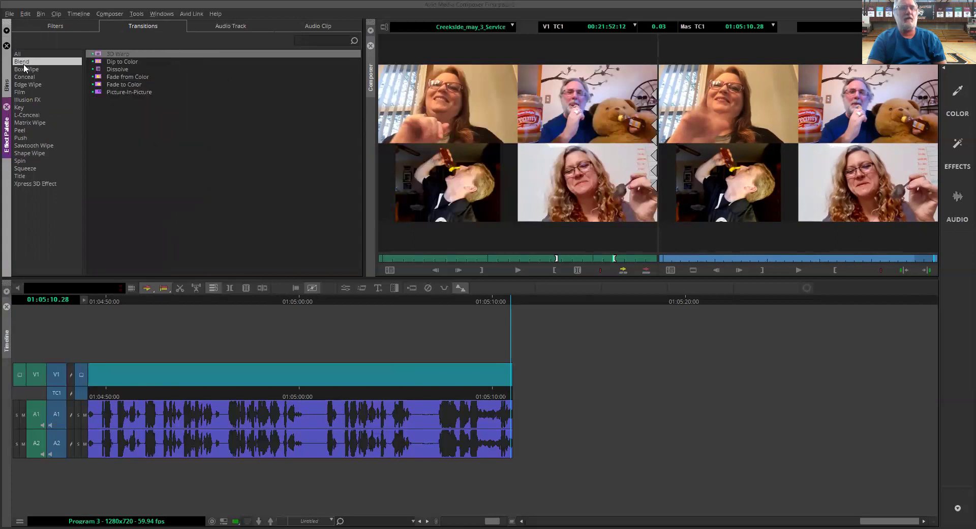
Step: Try to apply the Dissolve transition to the end of the V1 clip in Program 3 and play back the ending
left_click(99, 72)
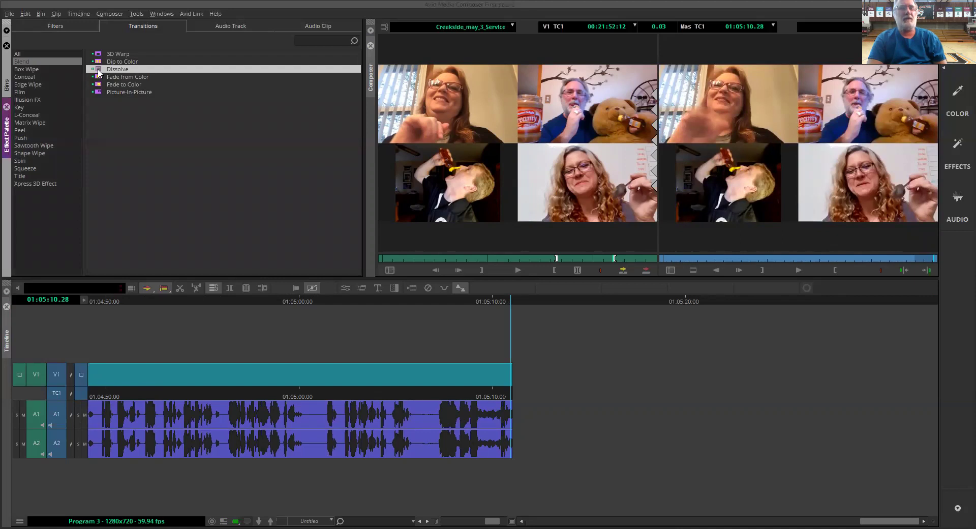
left_click_drag(99, 72, 432, 367)
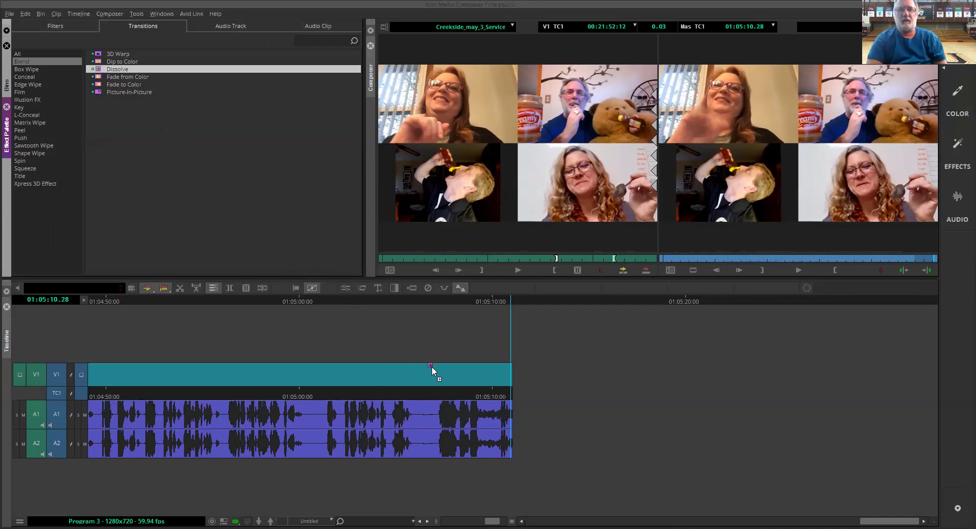
left_click_drag(504, 381, 508, 379)
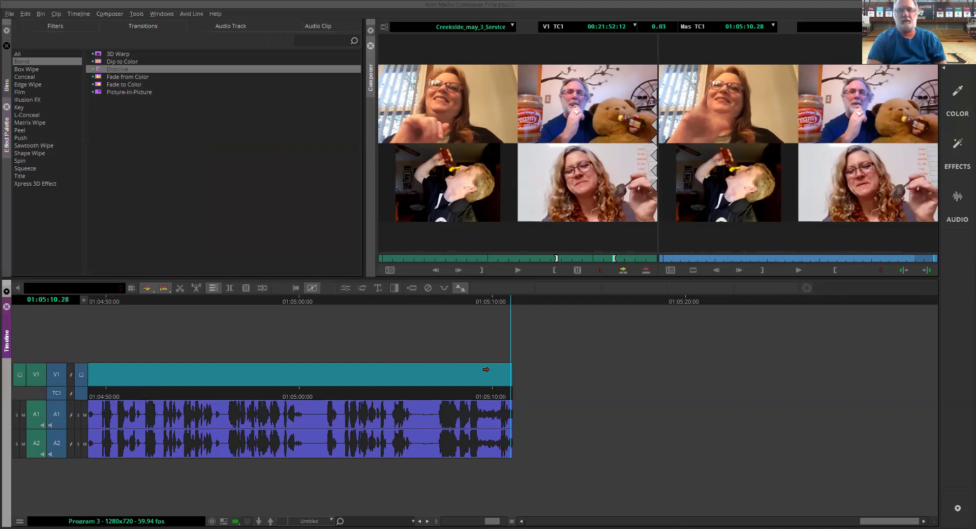
left_click_drag(491, 302, 509, 301)
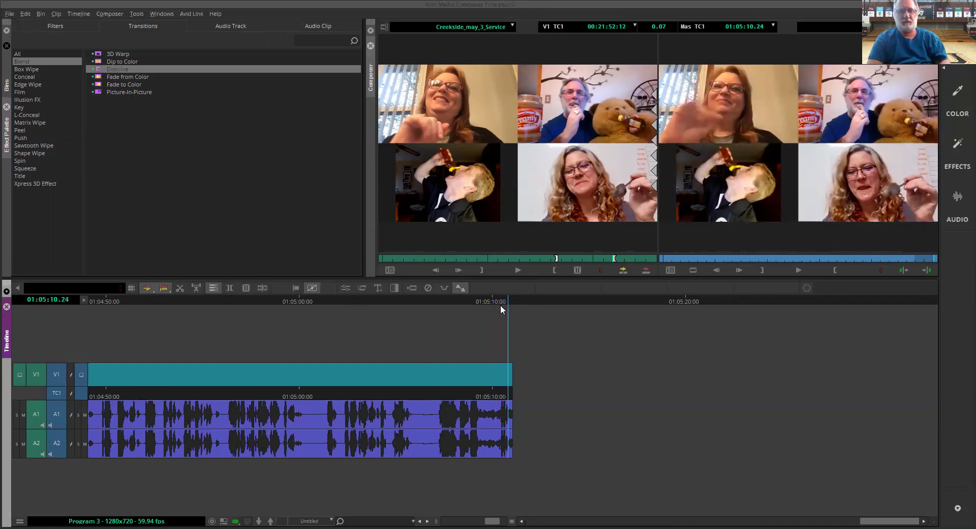
key("space")
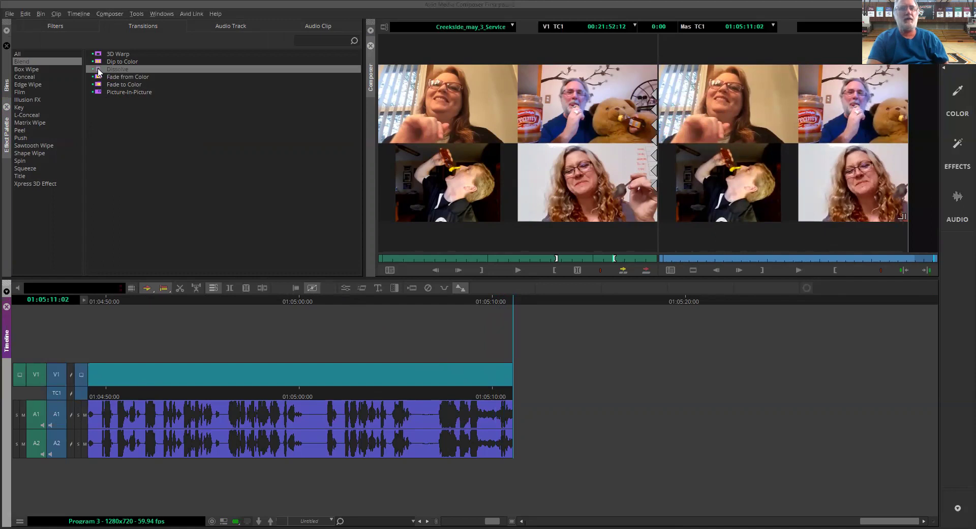
Step: Retry adding the Dissolve to the V1 clip's final edge and check the frame at 01:05:10:19
left_click(98, 72)
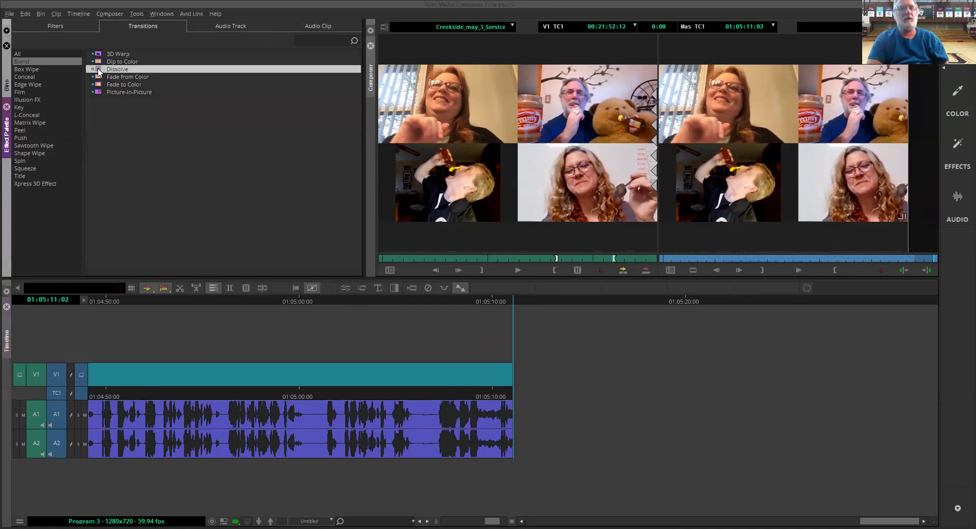
left_click_drag(99, 71, 379, 290)
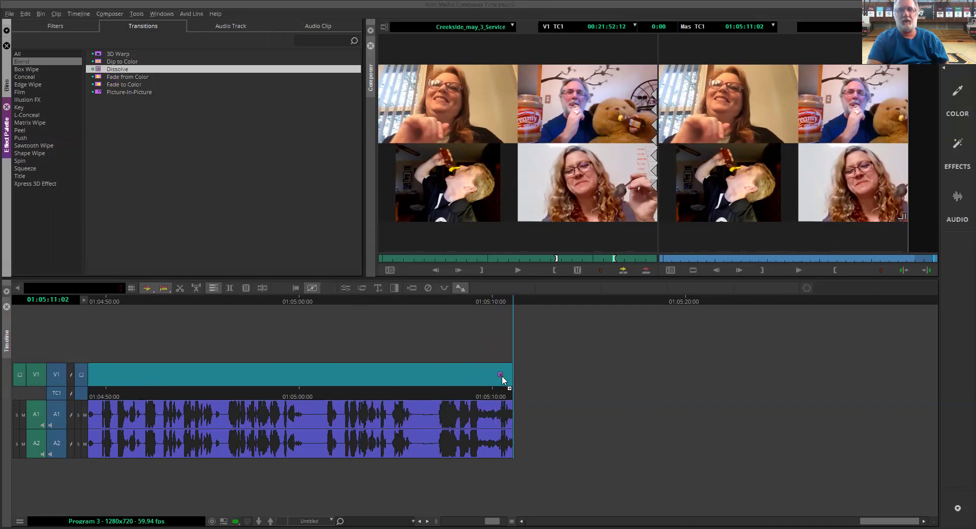
left_click_drag(507, 379, 508, 380)
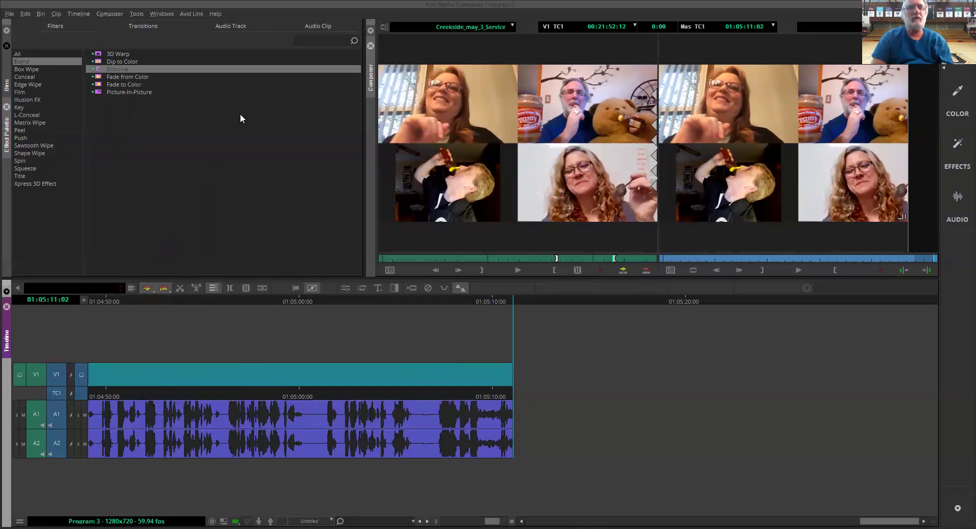
left_click(504, 301)
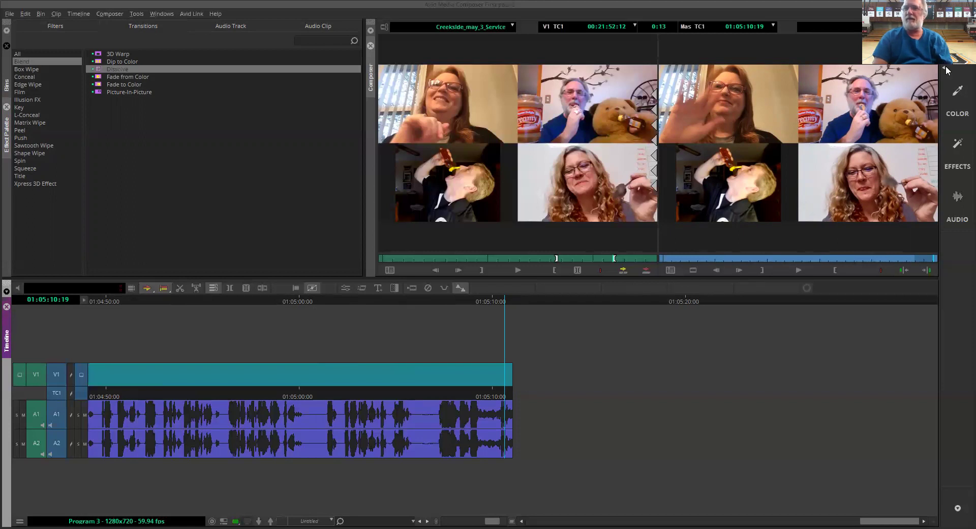
Step: Switch to the Effects workspace, try the Dissolve on the V1 clip's end once more and scrub to 01:05:10:25
left_click(958, 145)
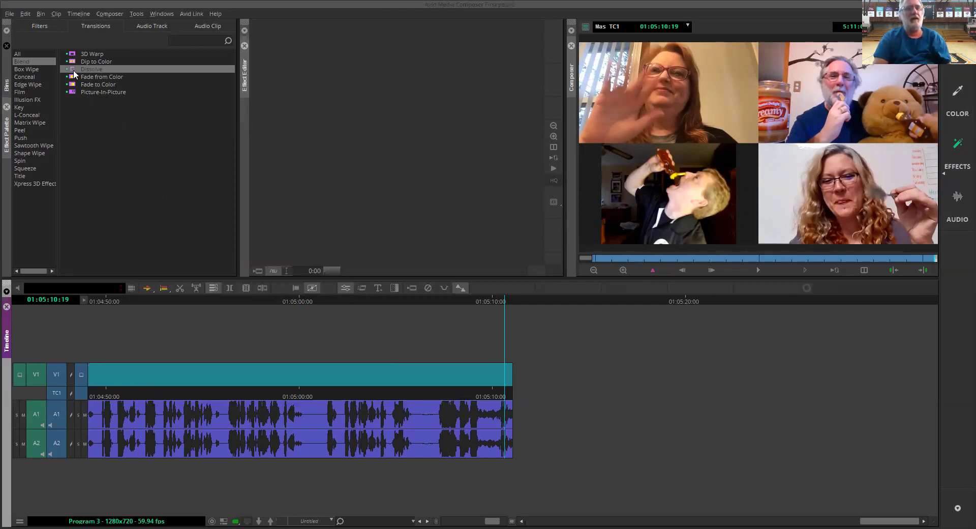
left_click_drag(73, 70, 300, 229)
left_click_drag(457, 356, 511, 379)
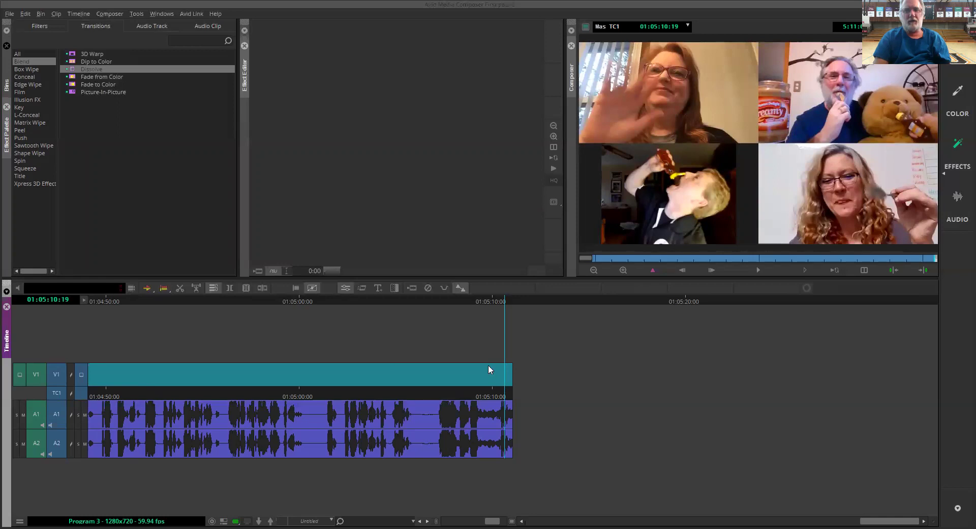
left_click_drag(497, 303, 509, 303)
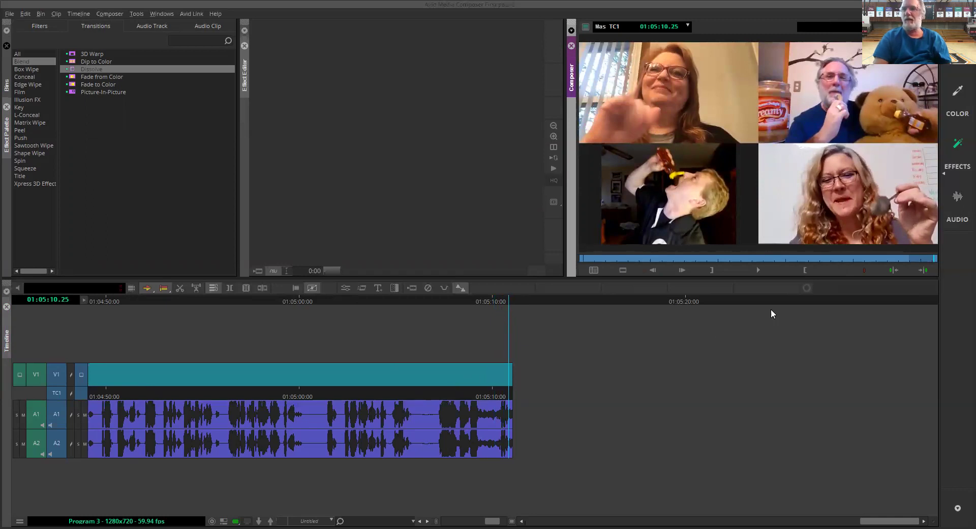
Step: In the editing workspace, add and render a 60-frame Dissolve centred on Program 3's end cut, using Windows (C:), and play the ending
left_click(958, 49)
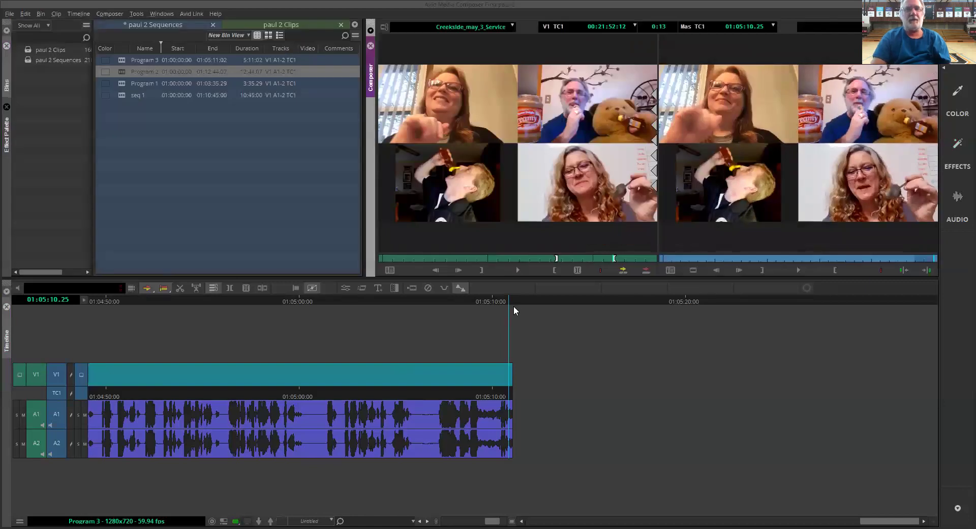
left_click(394, 289)
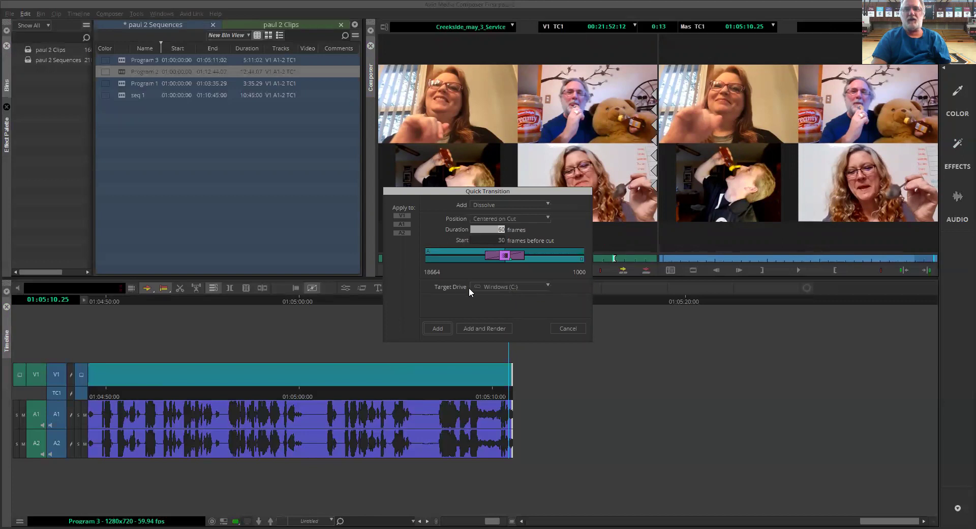
left_click(548, 285)
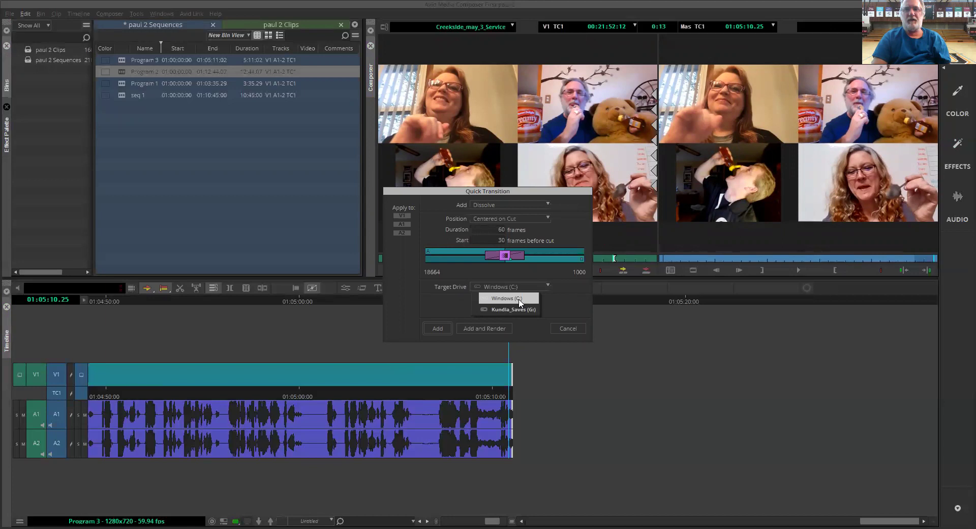
left_click(519, 303)
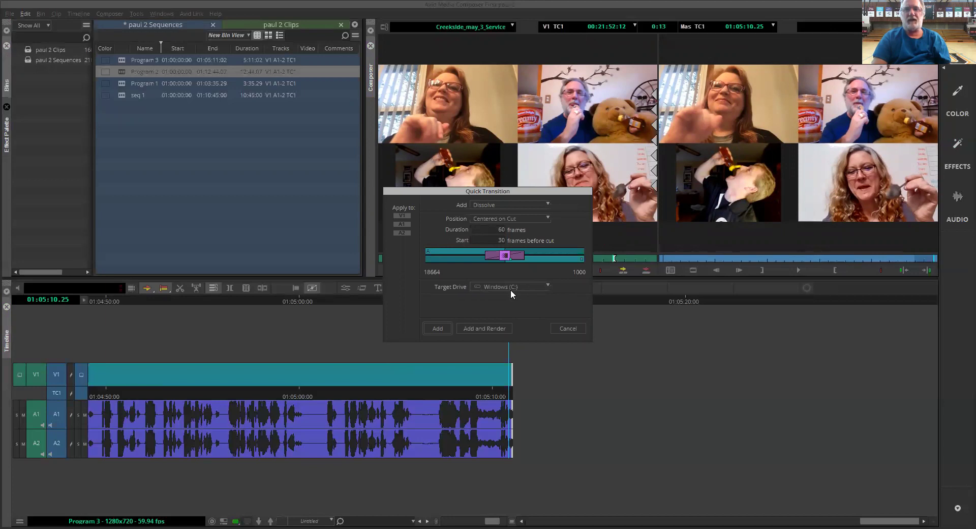
left_click(490, 329)
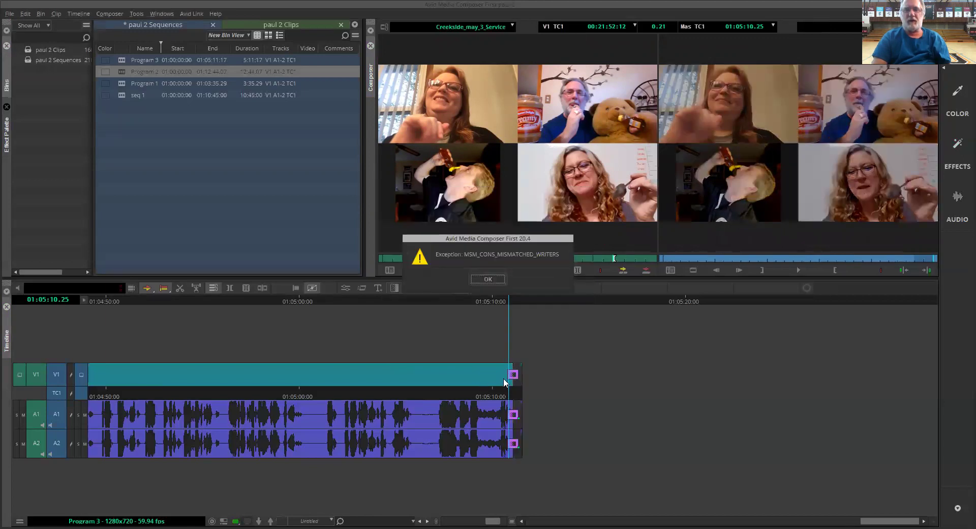
left_click(488, 279)
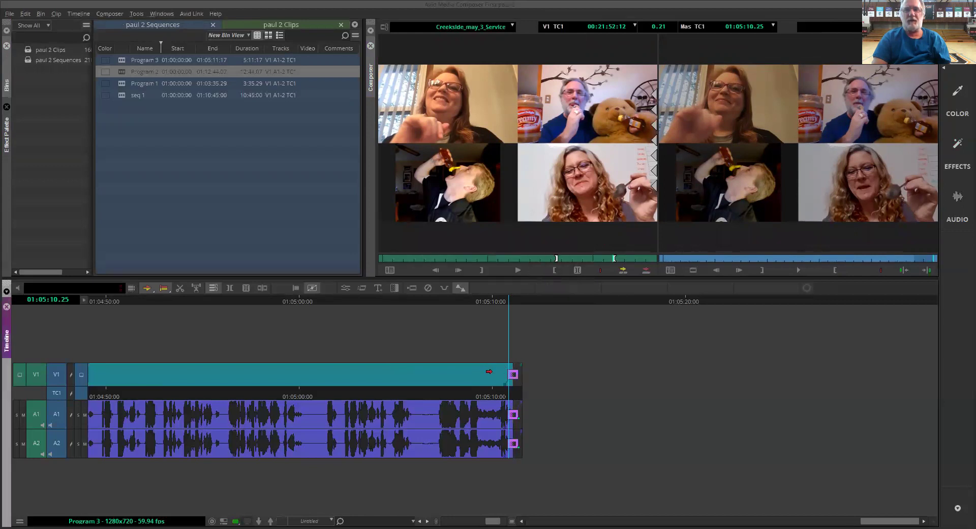
left_click(462, 301)
key("space")
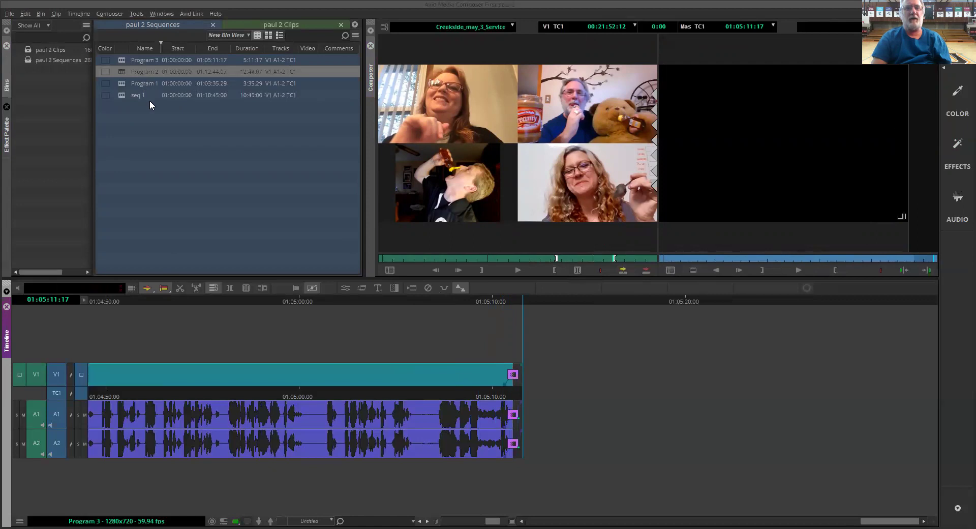
Step: Replay the section of Program 3 from about 01:04:57 several times to examine the audio level meter
left_click(248, 301)
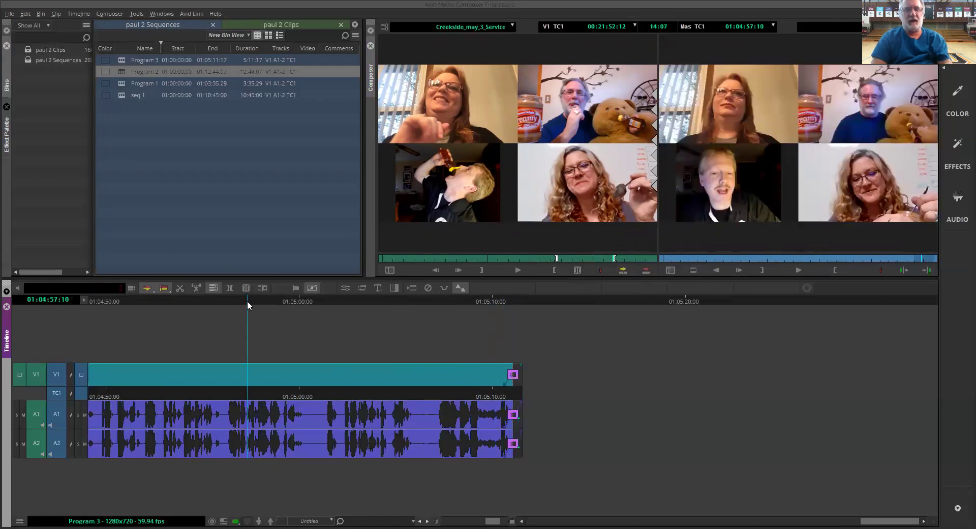
key("space")
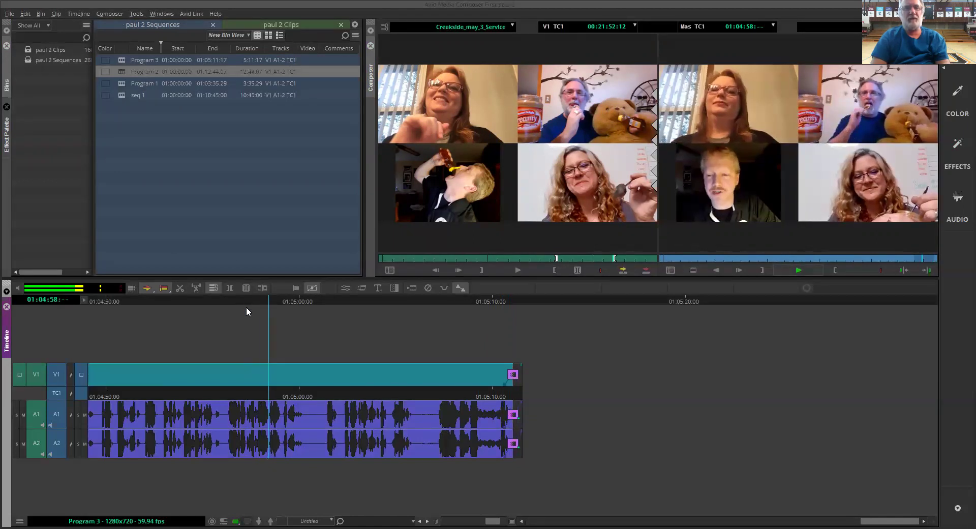
key("space")
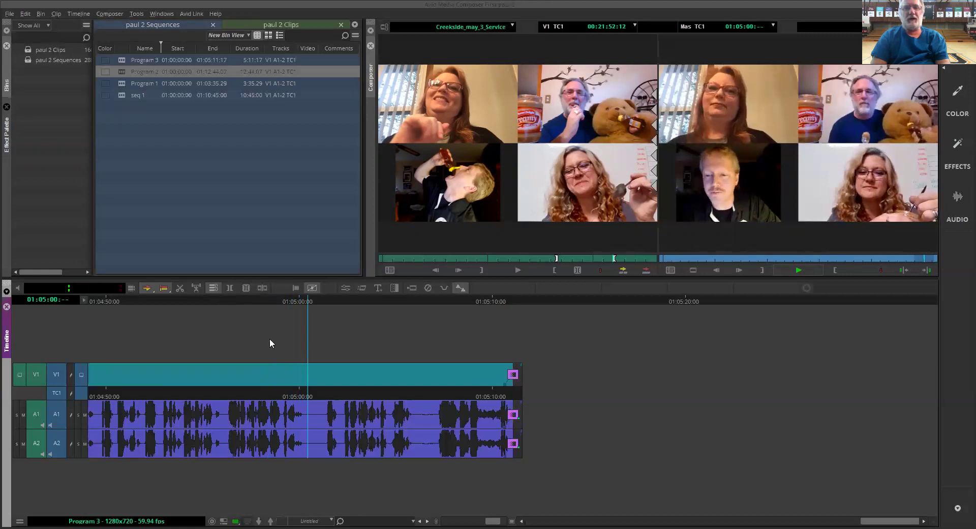
left_click(236, 299)
key("space")
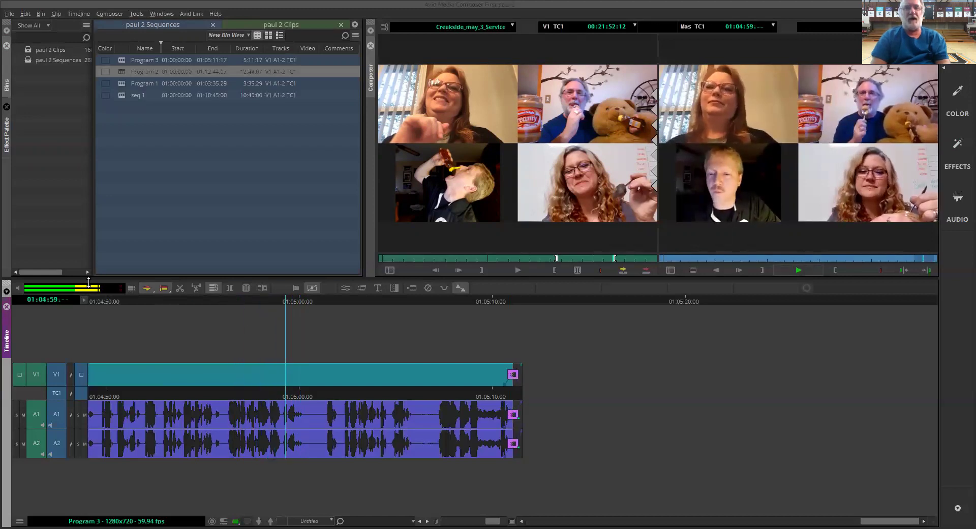
left_click(237, 300)
key("space")
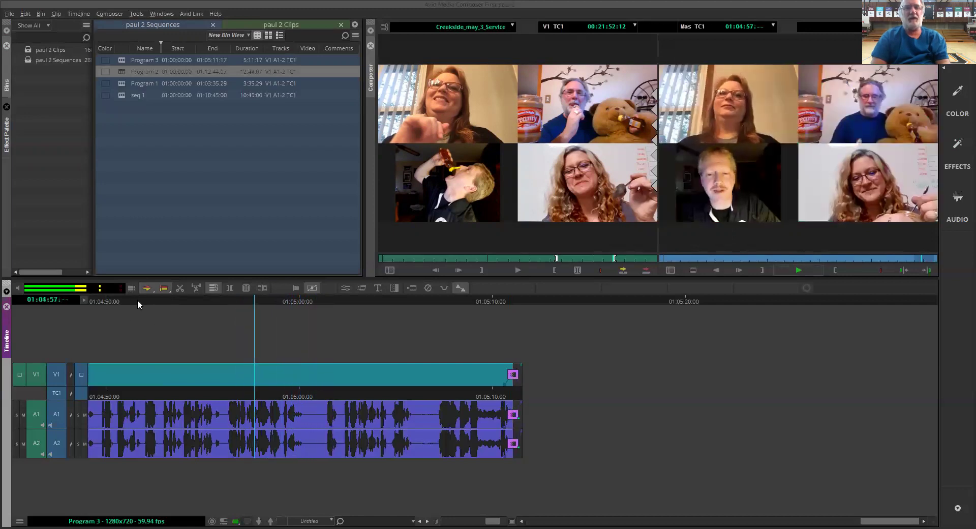
key("space")
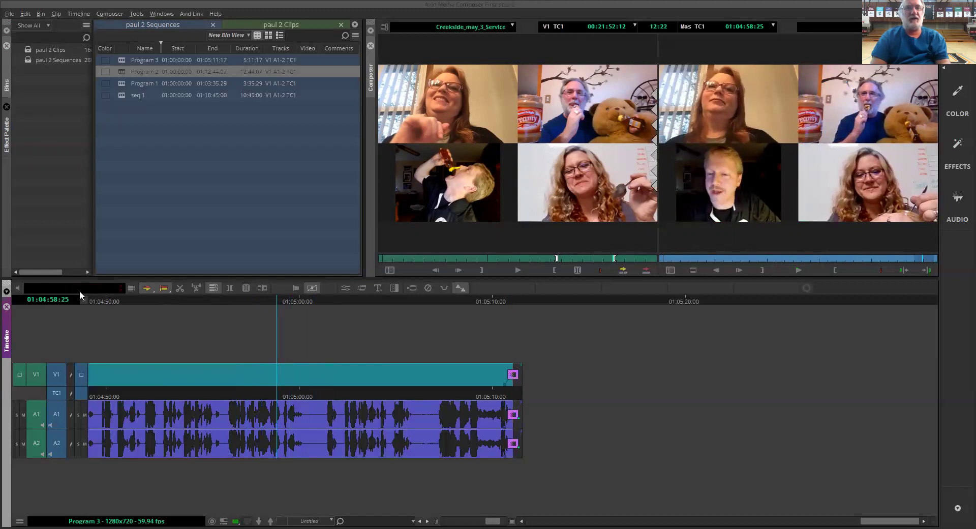
left_click(236, 297)
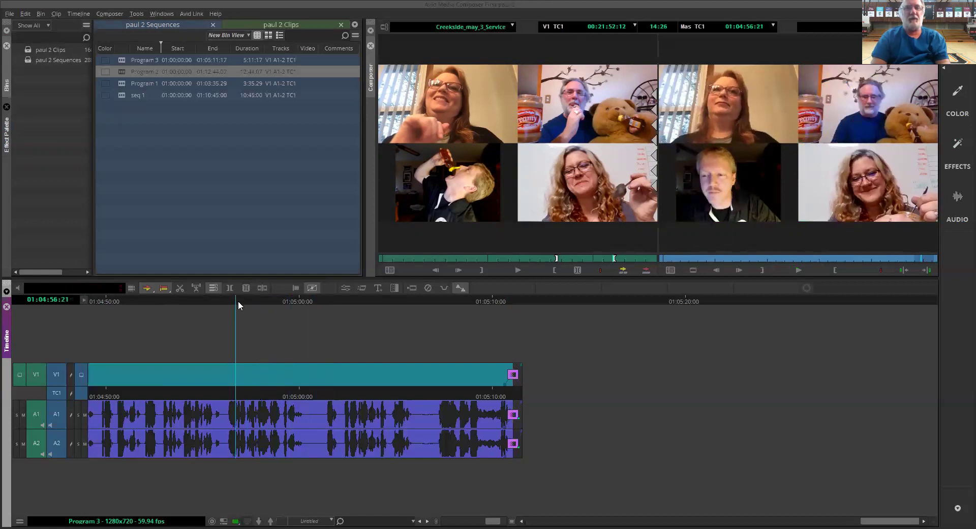
key("space")
key("space")
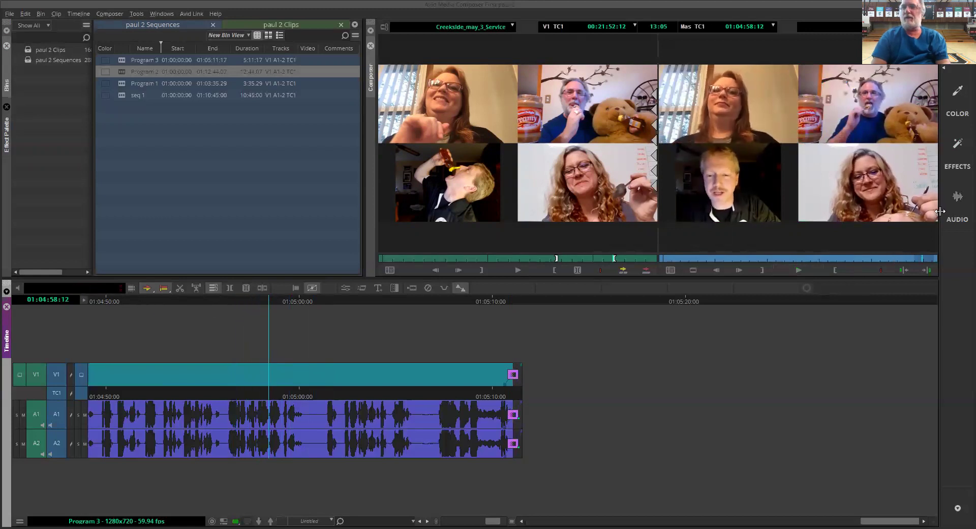
Step: Switch to the Audio workspace and play Program 3 from 01:04:52:04 and near its end to examine the track and master levels
left_click(958, 204)
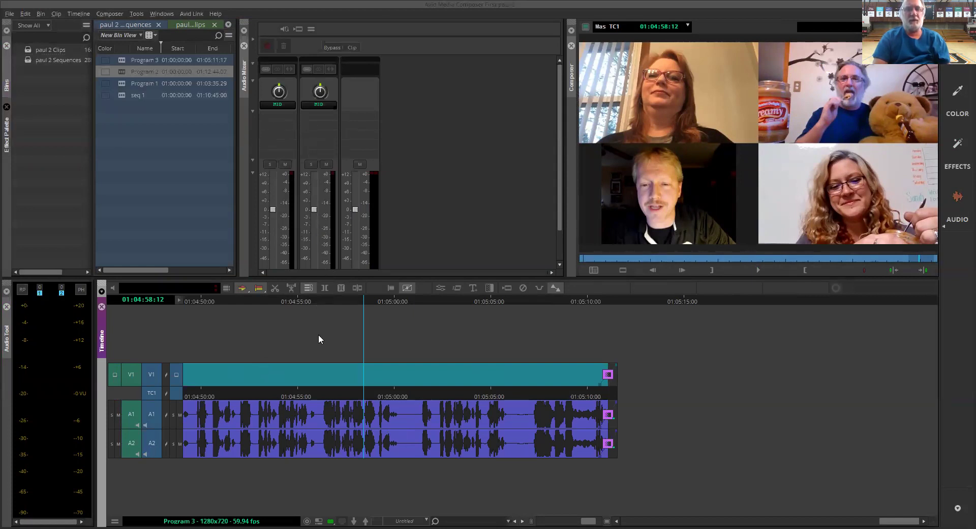
left_click(243, 307)
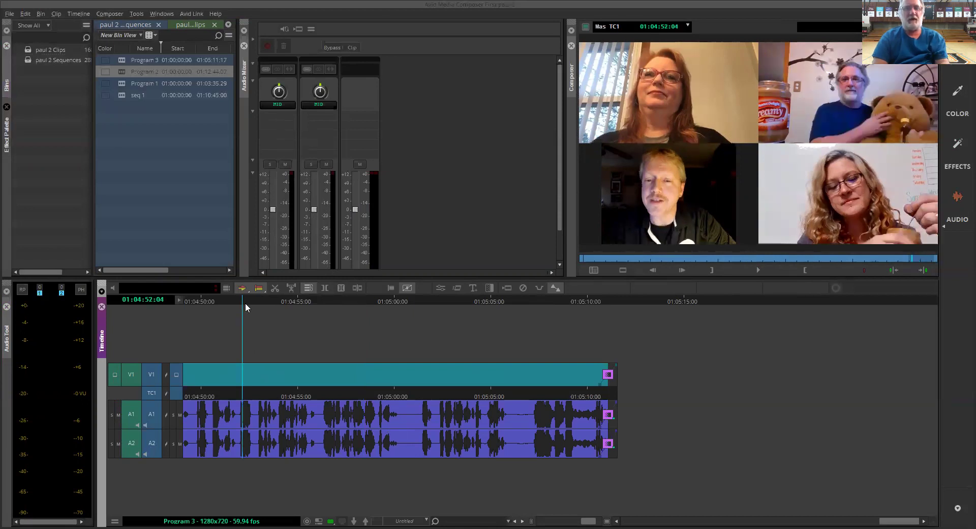
key("space")
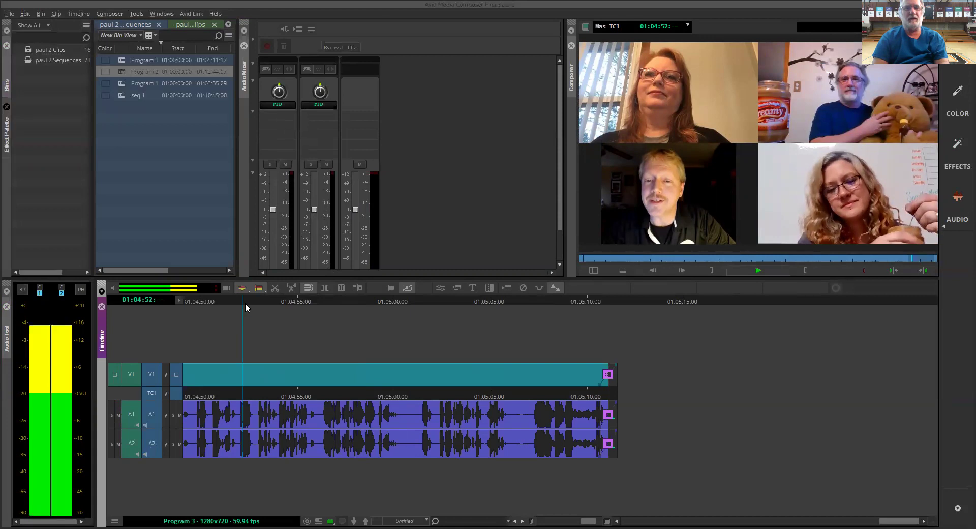
left_click(542, 301)
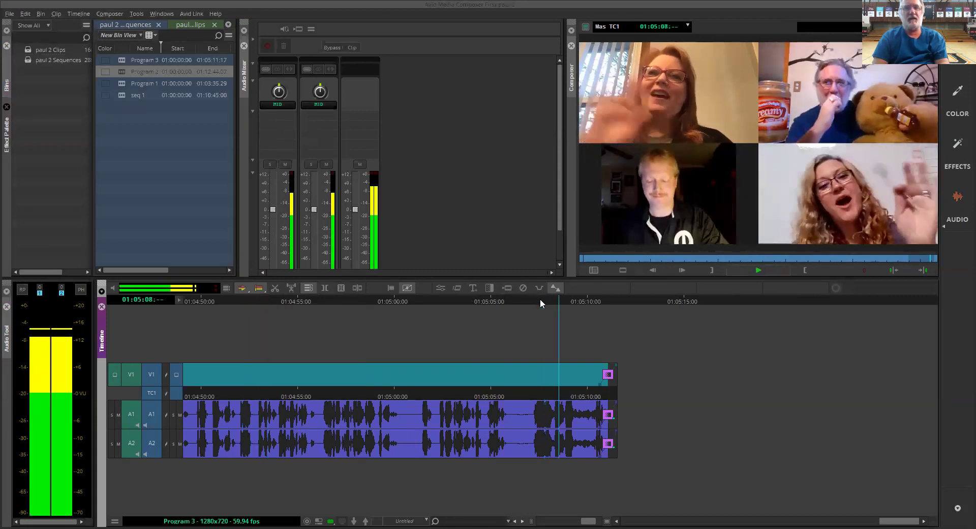
key("space")
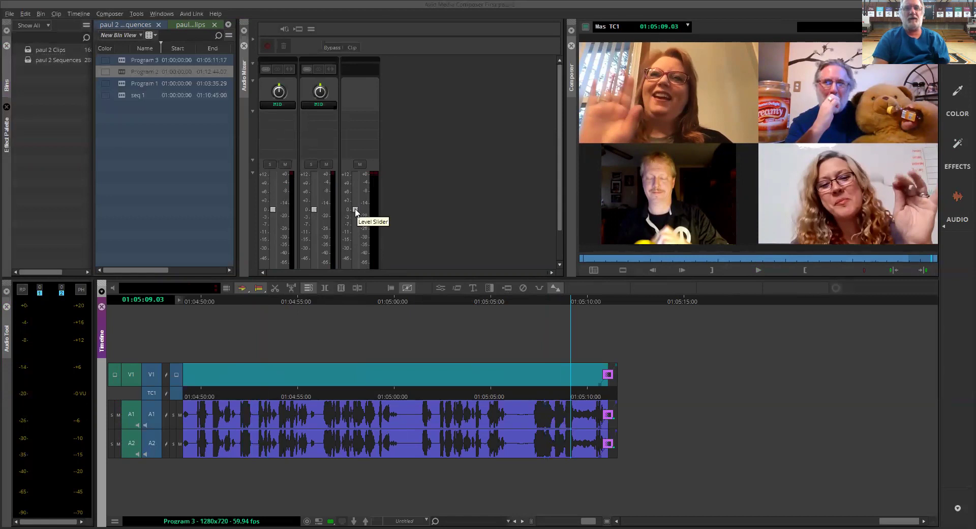
Step: Lower the master level in the Audio Mixer to between -15 and -30 dB and play back from about 01:04:56
left_click(355, 210)
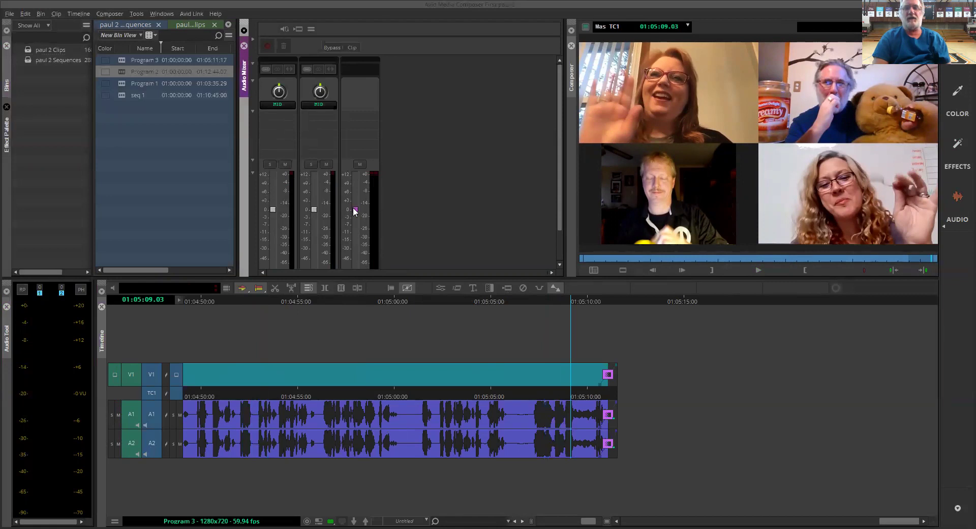
left_click_drag(355, 212, 354, 245)
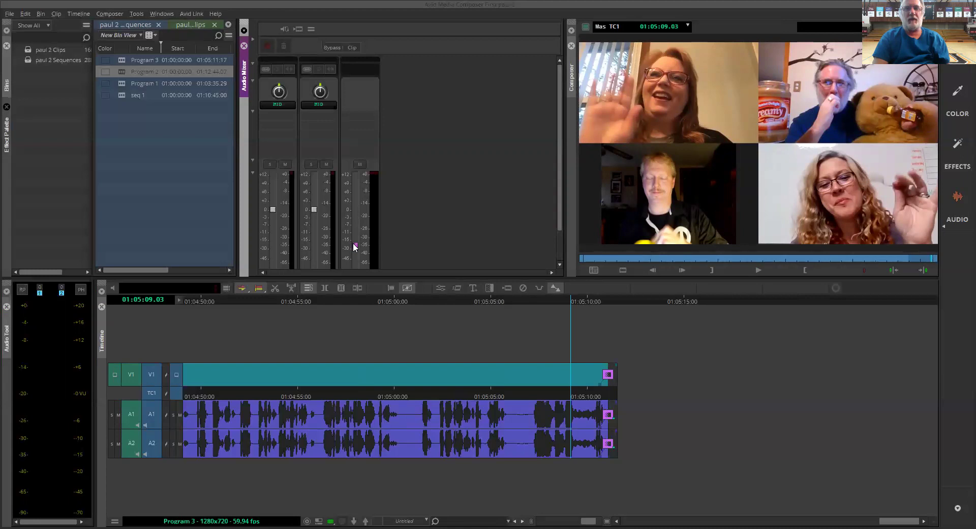
left_click(313, 303)
key("space")
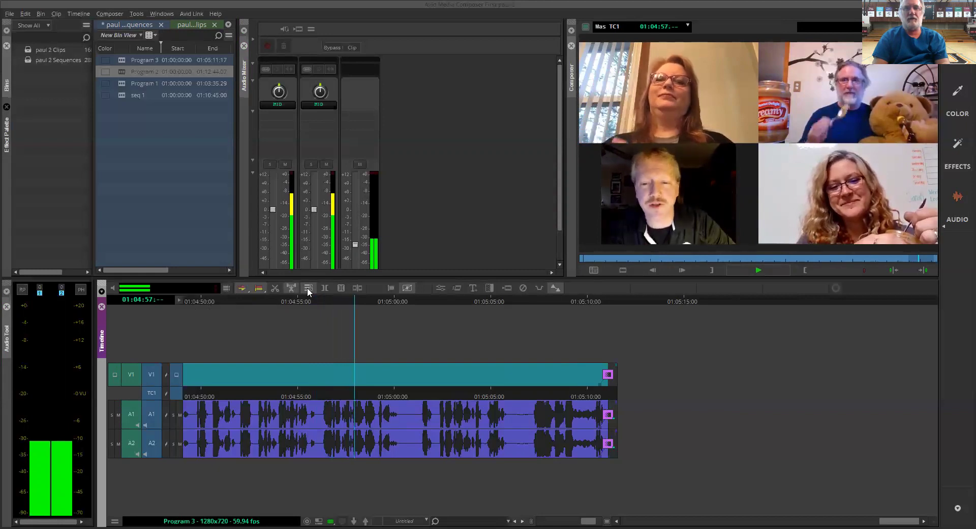
Step: Set the master level to about -7 dB and fine-tune it to about -9 dB, checking each setting by playback from about 01:04:56
left_click_drag(355, 246, 362, 228)
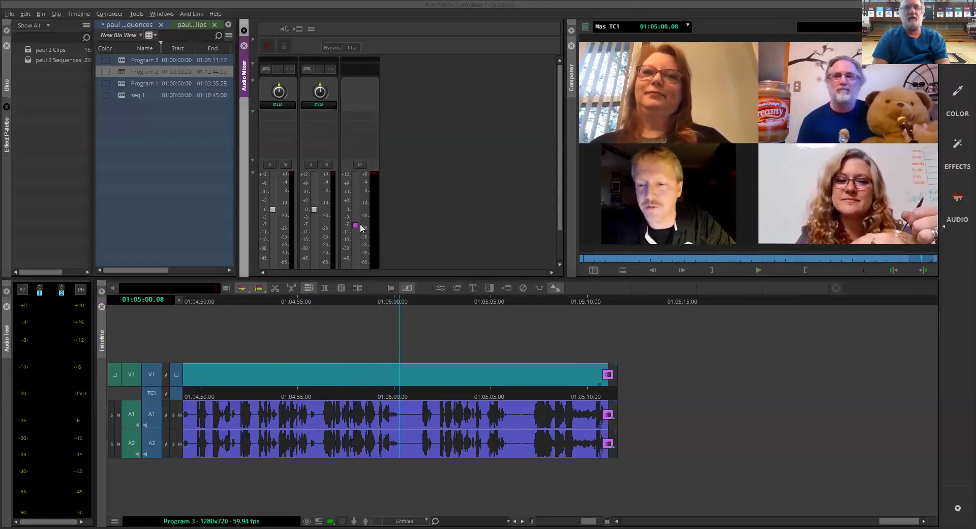
left_click(321, 298)
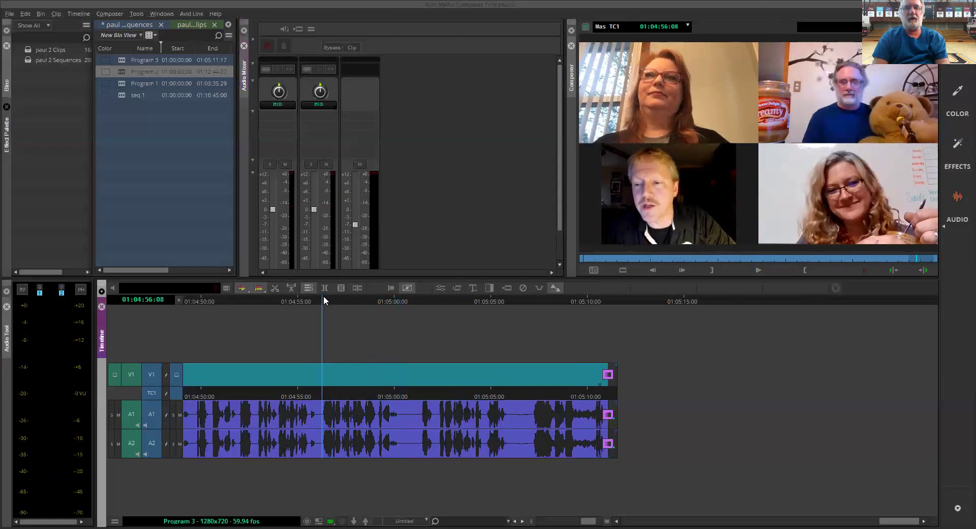
key("space")
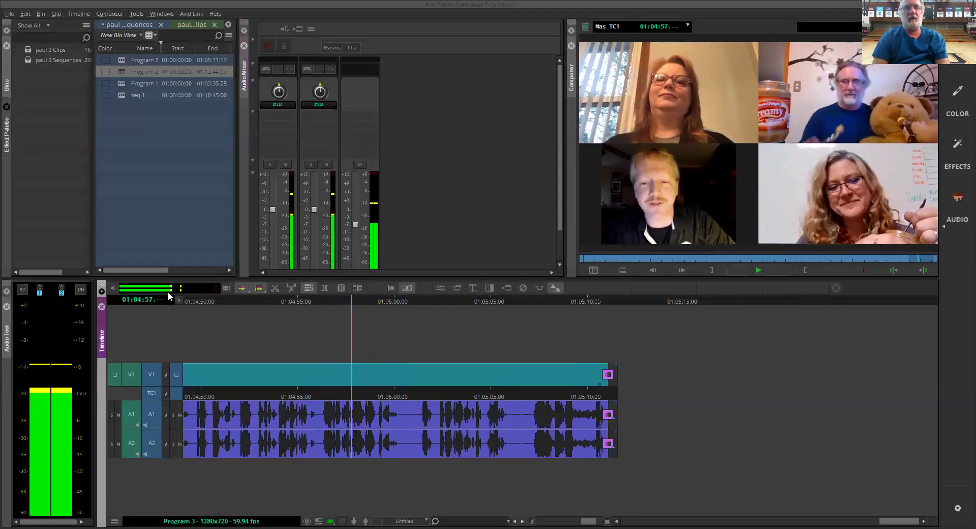
left_click(355, 225)
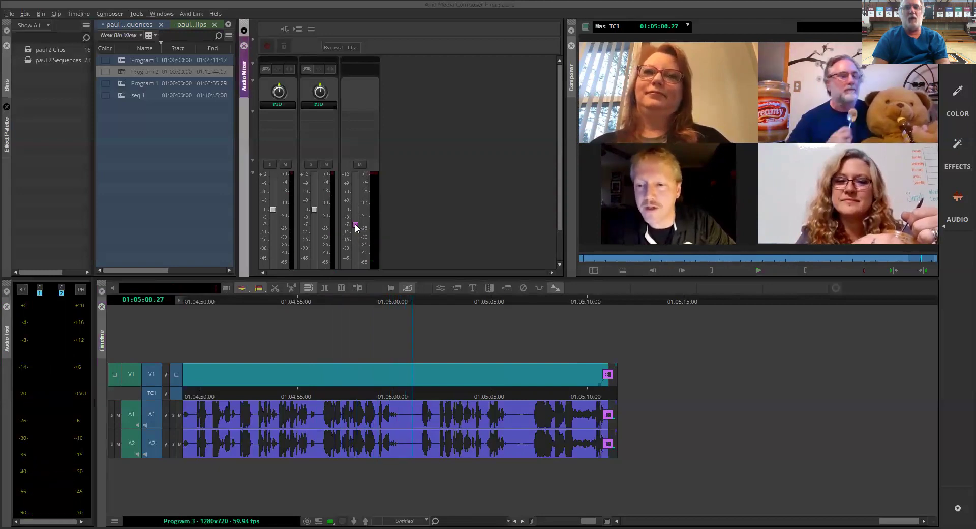
left_click_drag(354, 226, 355, 230)
left_click(322, 298)
key("space")
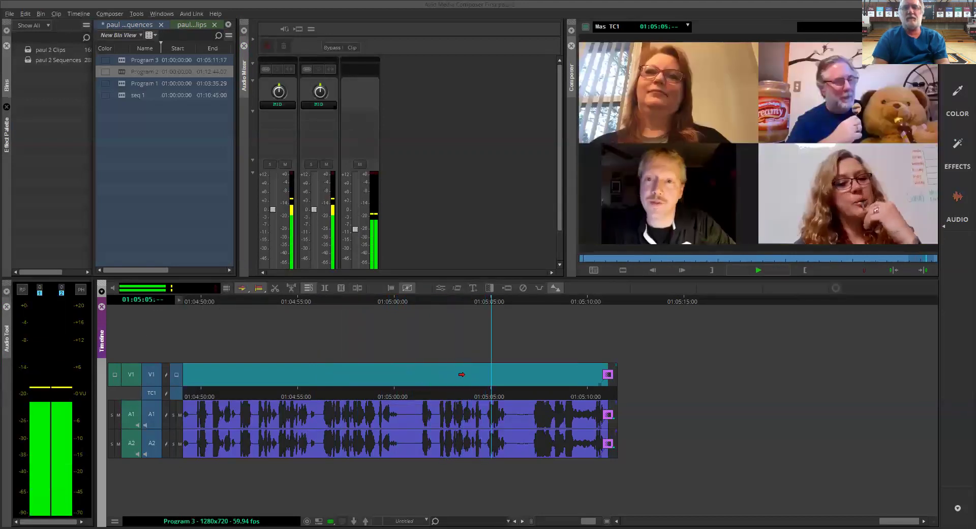
key("space")
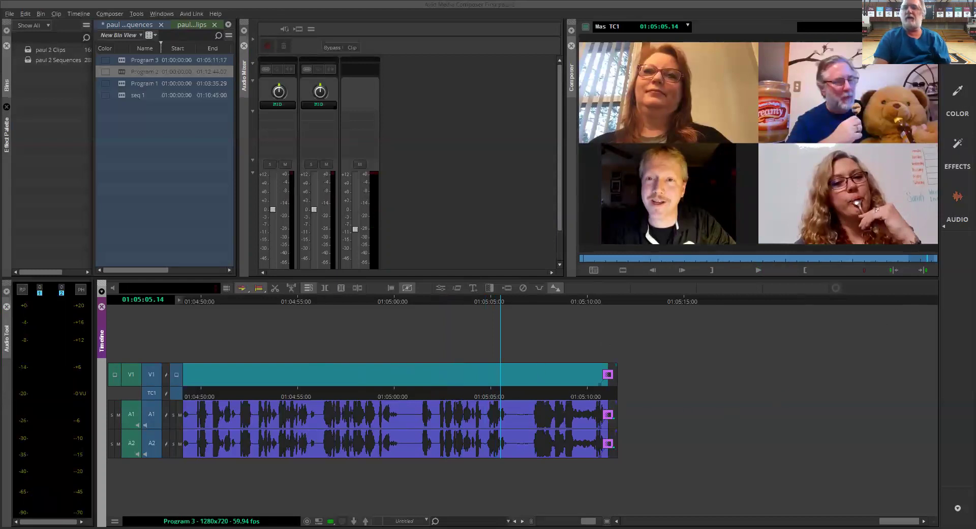
Step: Load the Program 1 sequence in the editing workspace and show the contents of the paul 2 Clips bin
left_click(958, 49)
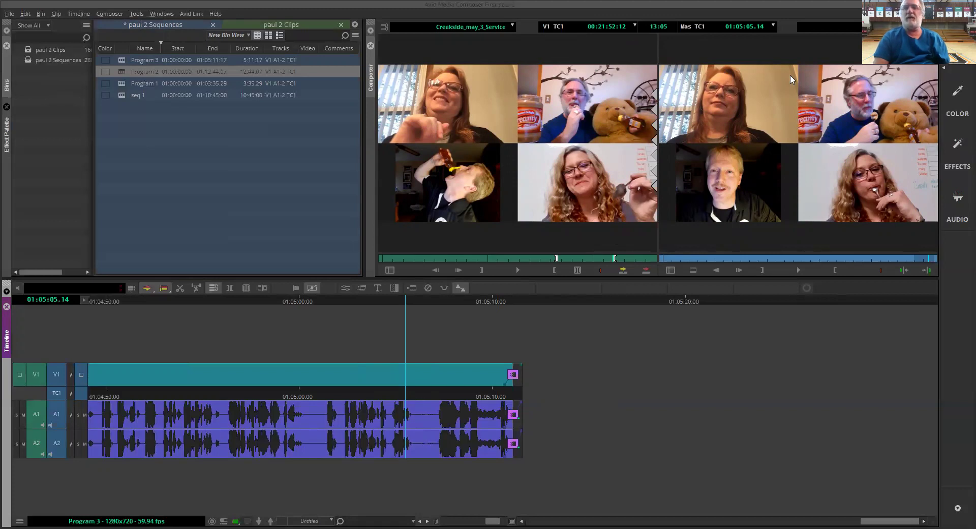
double_click(122, 87)
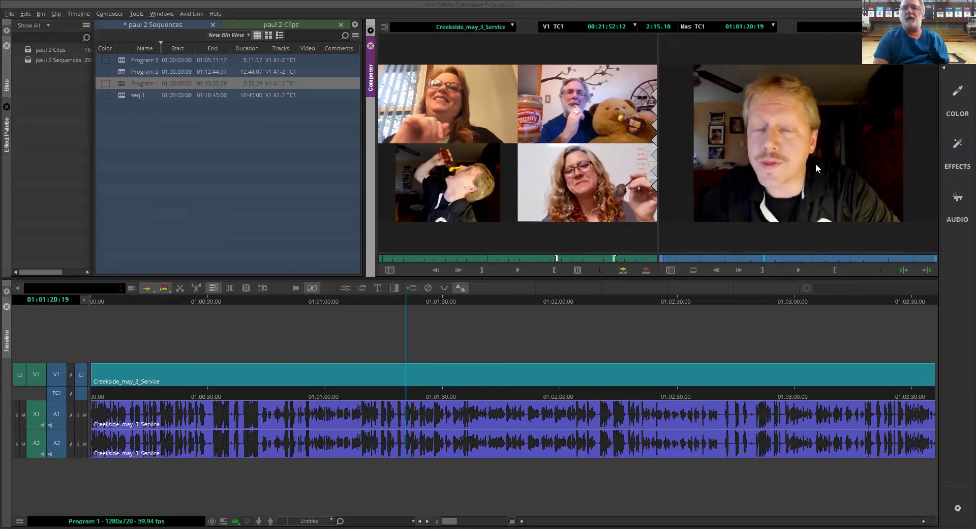
left_click(258, 26)
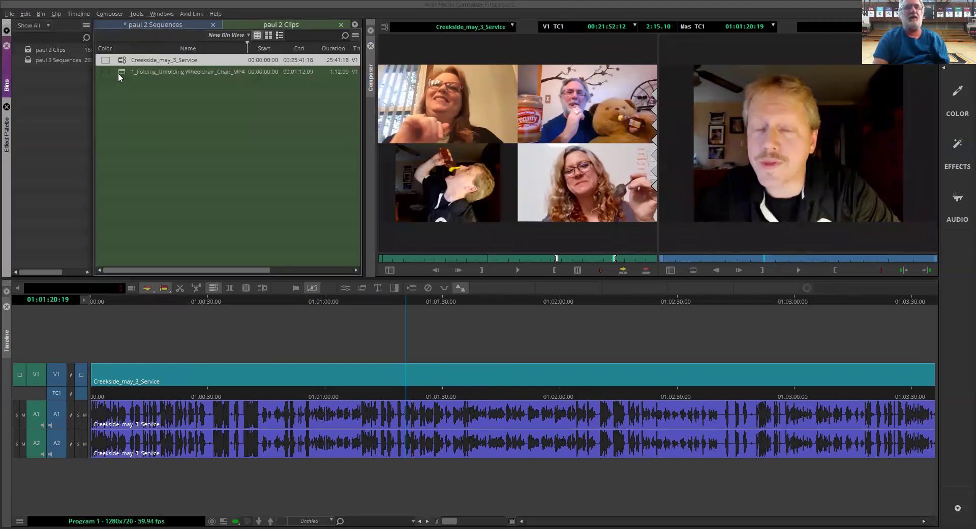